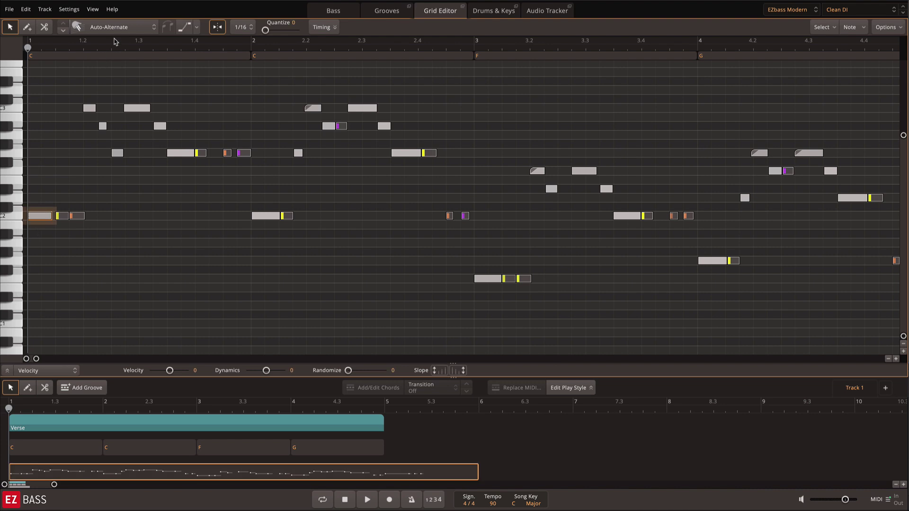
- Apply Hammer On/Pull Off and then Slide to the C3 note at beat 1.2 and the lower note following it
click(115, 26)
click(221, 56)
drag(80, 98, 106, 123)
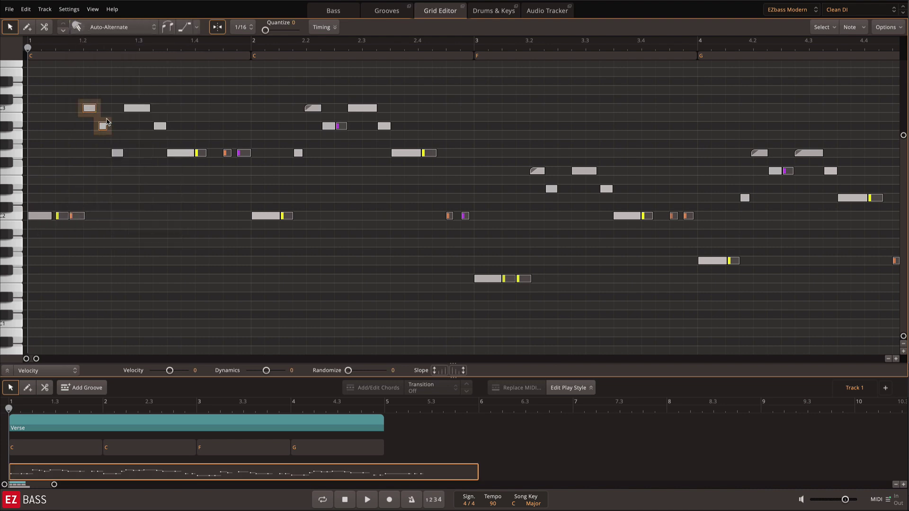
click(165, 26)
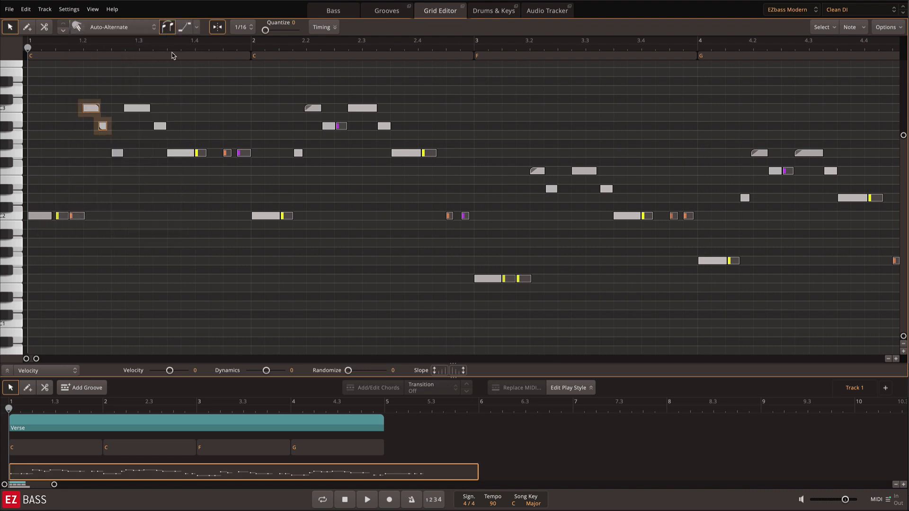
click(186, 27)
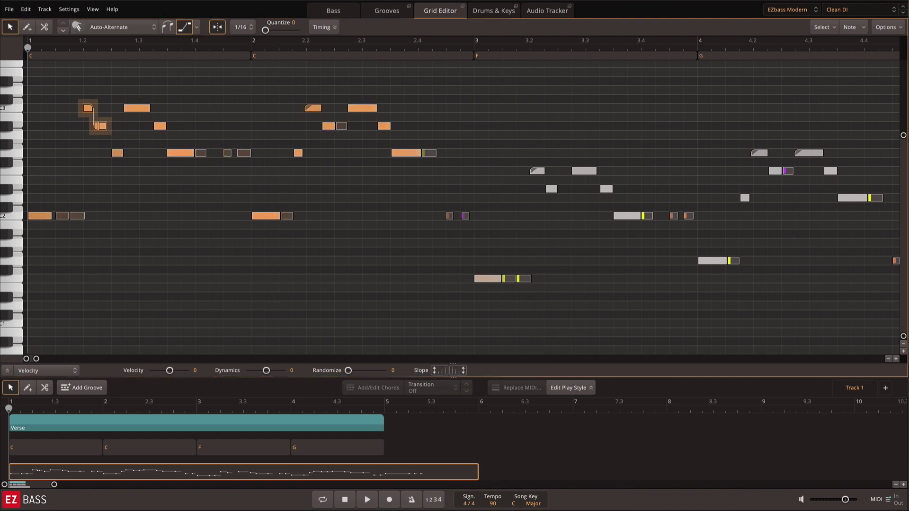
- Look over the note selection options and the grid's selection, drawing and cutting tools
click(823, 27)
mouse_move(836, 67)
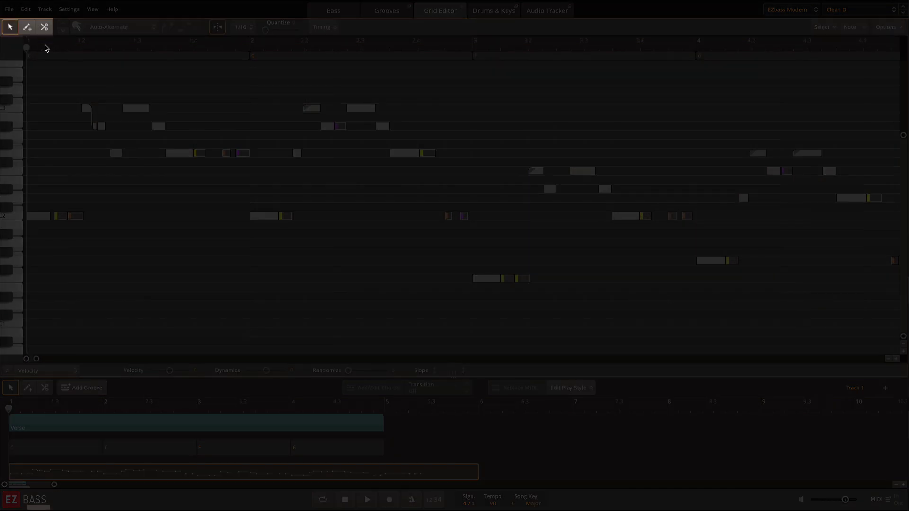
click(10, 29)
click(27, 30)
drag(42, 72, 96, 72)
click(45, 30)
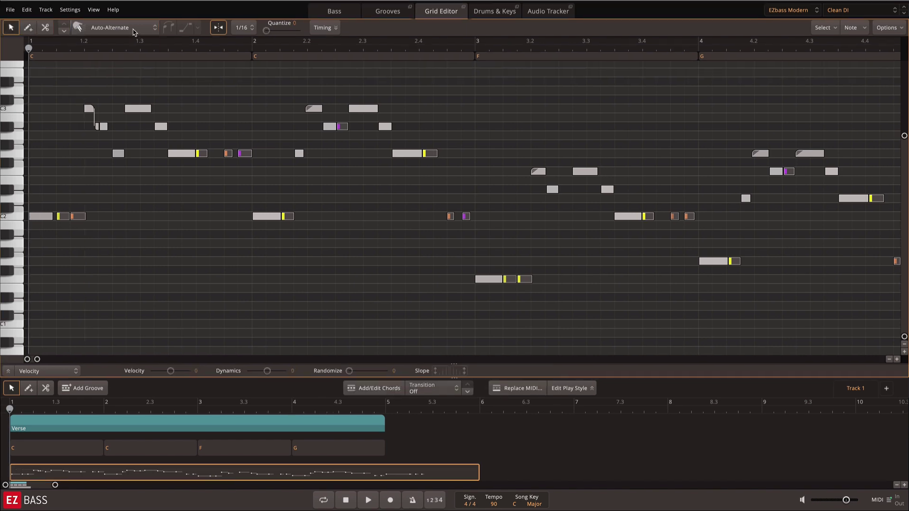
- Examine the list of articulations and the articulation options offered for the first C2 note
click(135, 32)
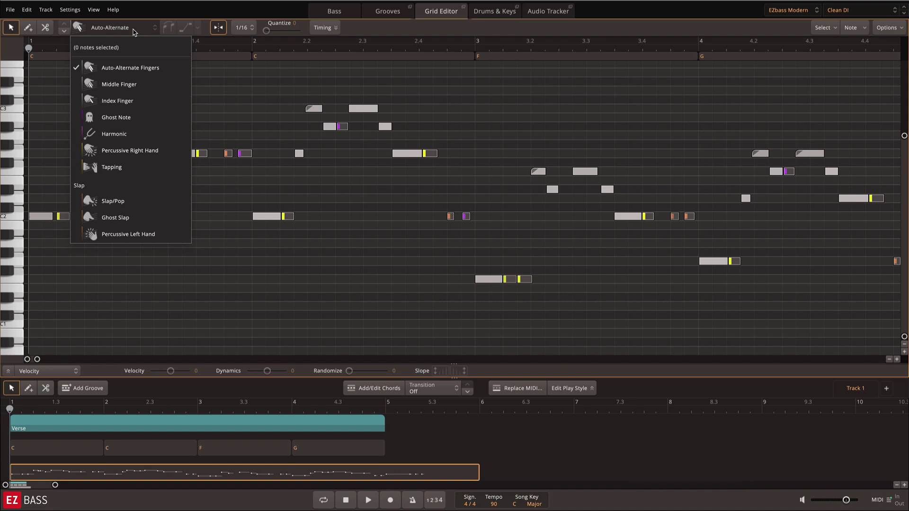
click(62, 80)
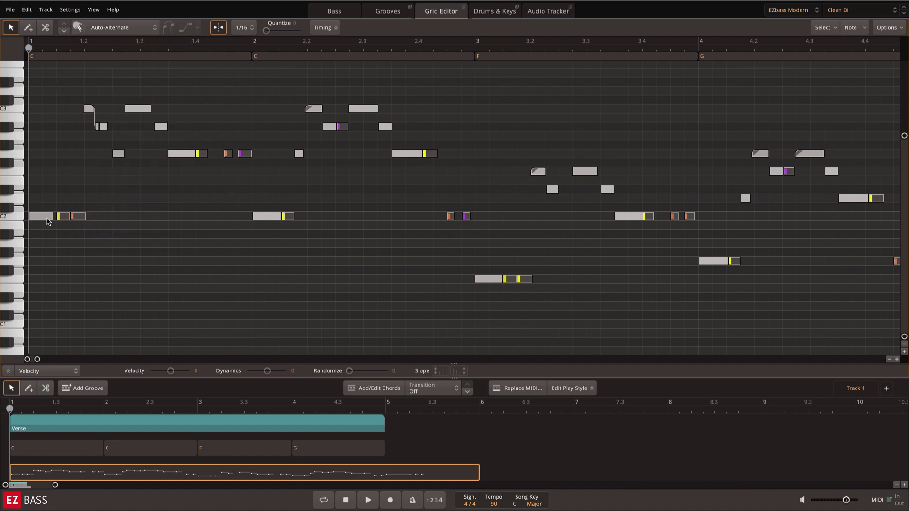
right_click(48, 222)
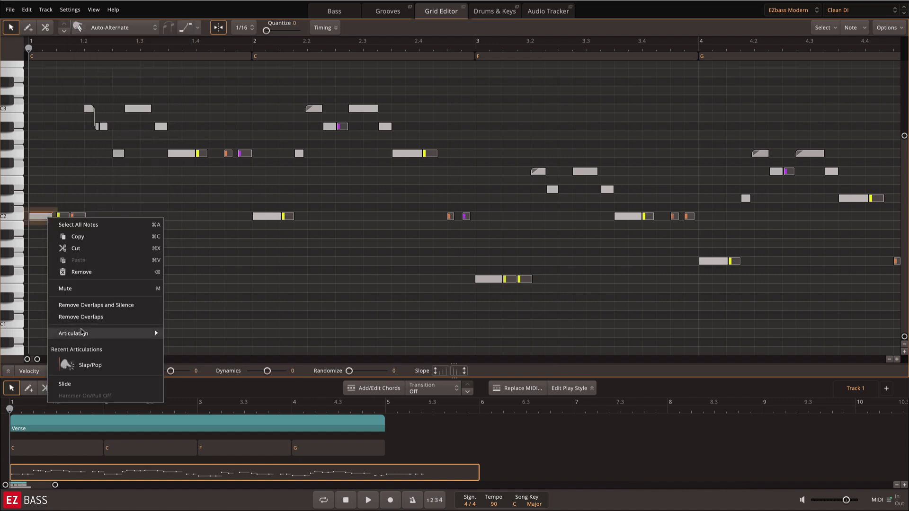
mouse_move(82, 333)
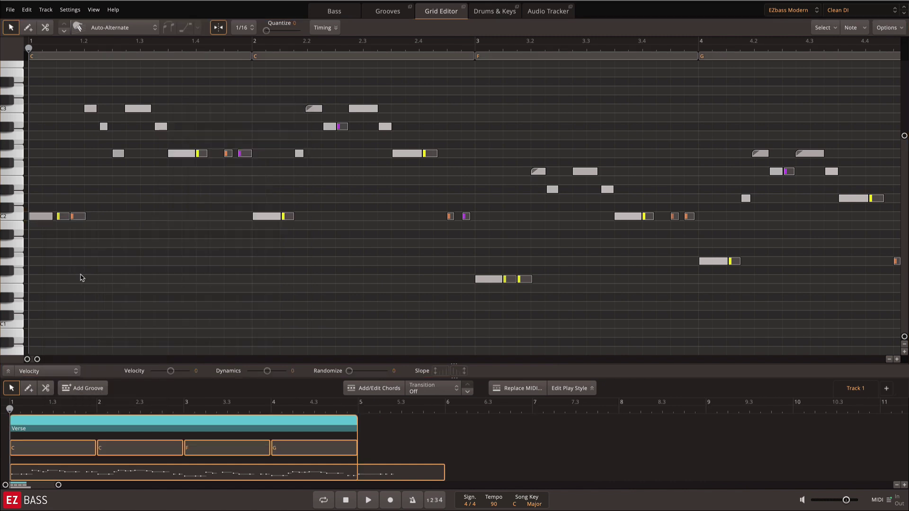
- Play the opening notes of the verse from bar 1
click(80, 275)
key(space)
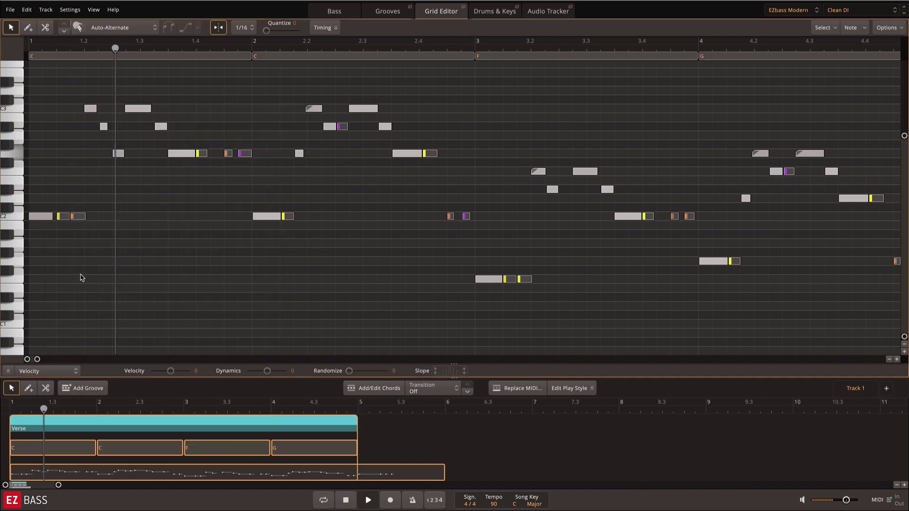
key(space)
- Set the first C2 note's articulation to Slap/Pop and play the opening of bar 1
drag(31, 237, 36, 219)
click(118, 28)
click(136, 205)
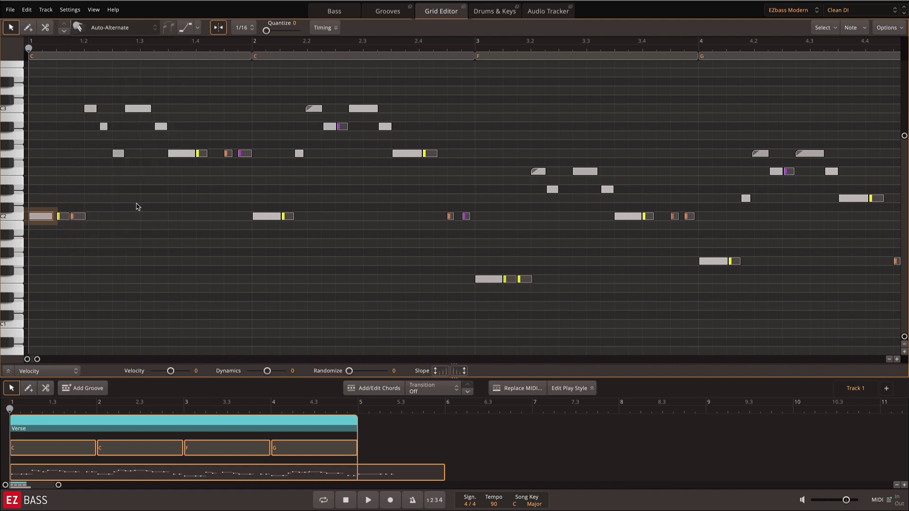
click(58, 256)
key(space)
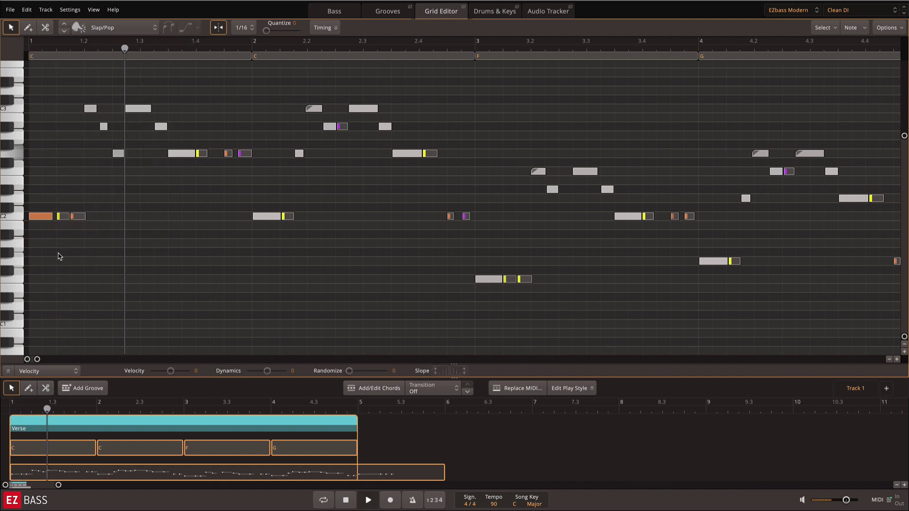
key(space)
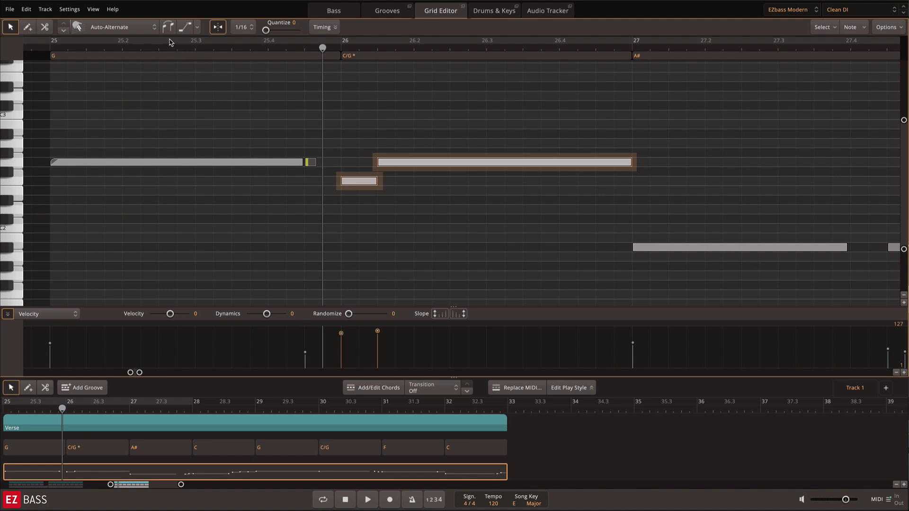
- Join the two selected notes in bar 26 with a hammer-on, playing the passage before and after the change
key(space)
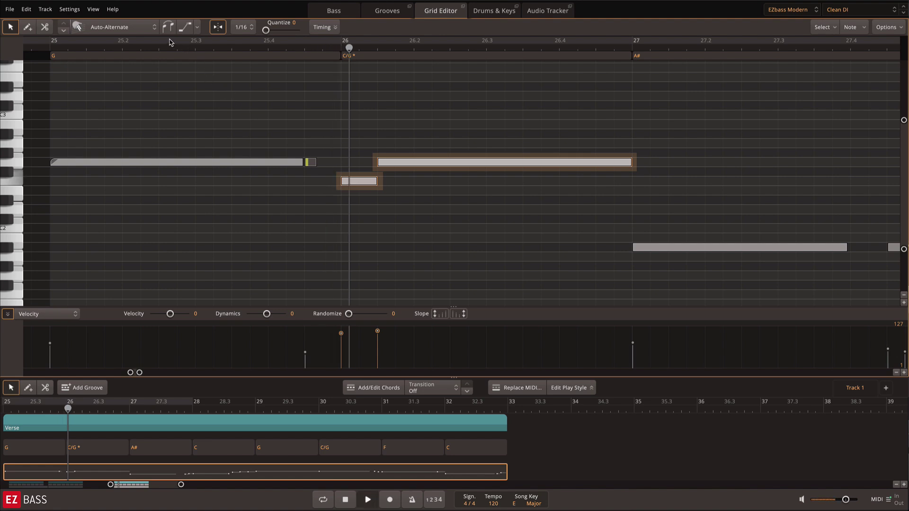
key(space)
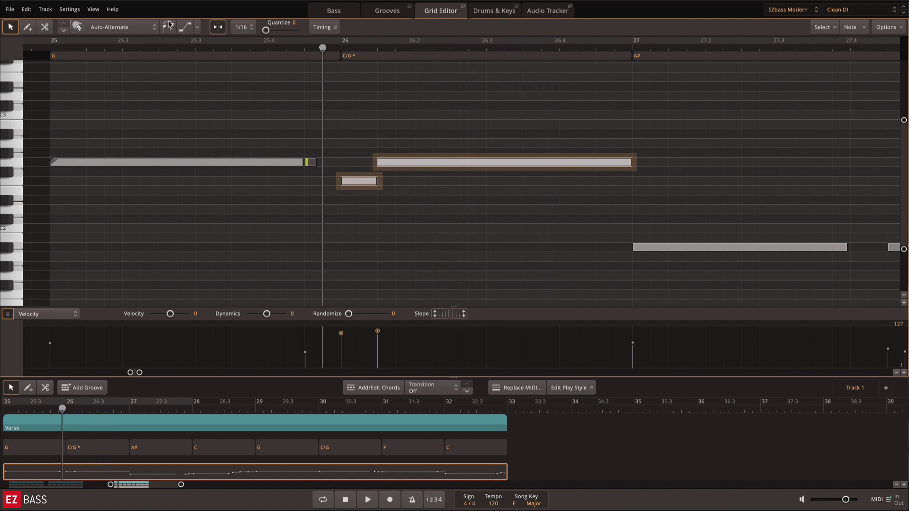
key(space)
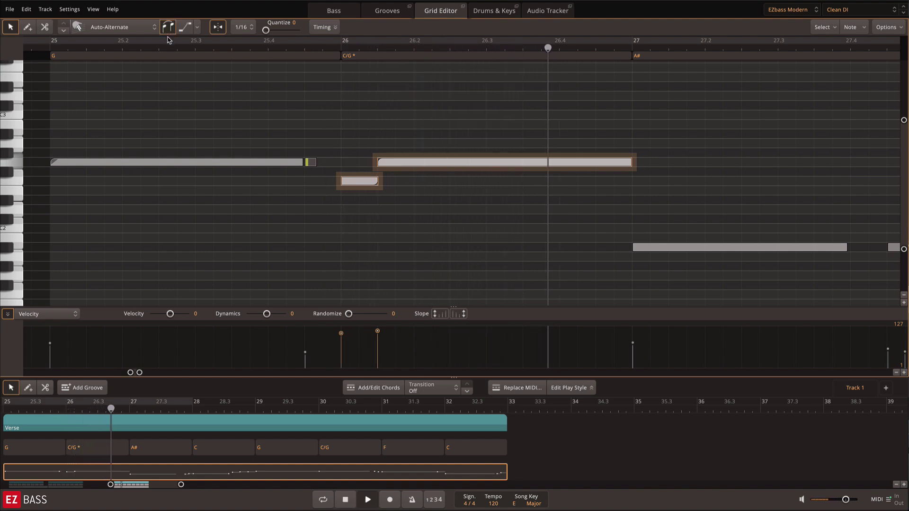
key(space)
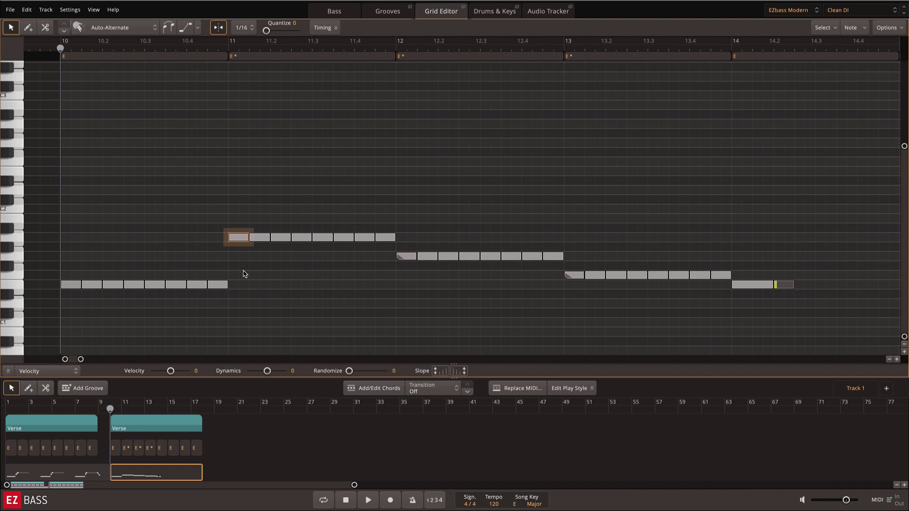
- Add a slide-in from below to the first note of bar 11, playing the passage before and after
key(space)
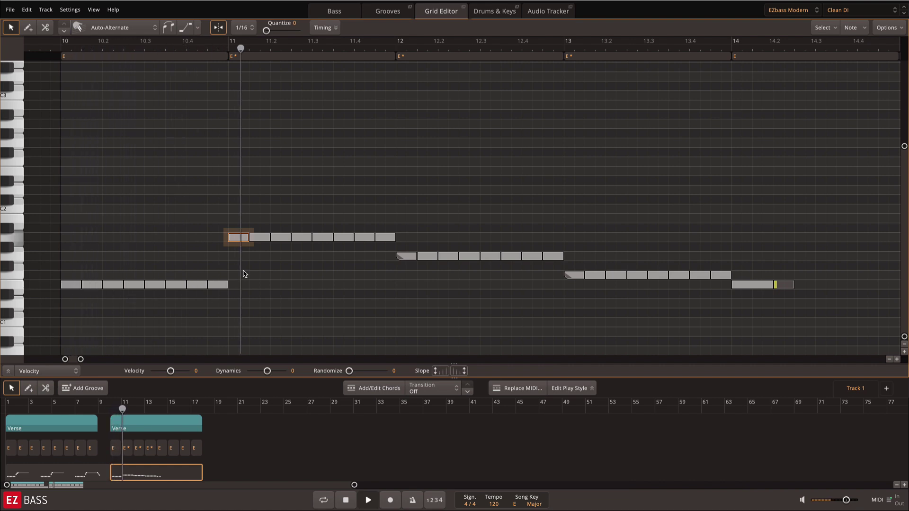
key(space)
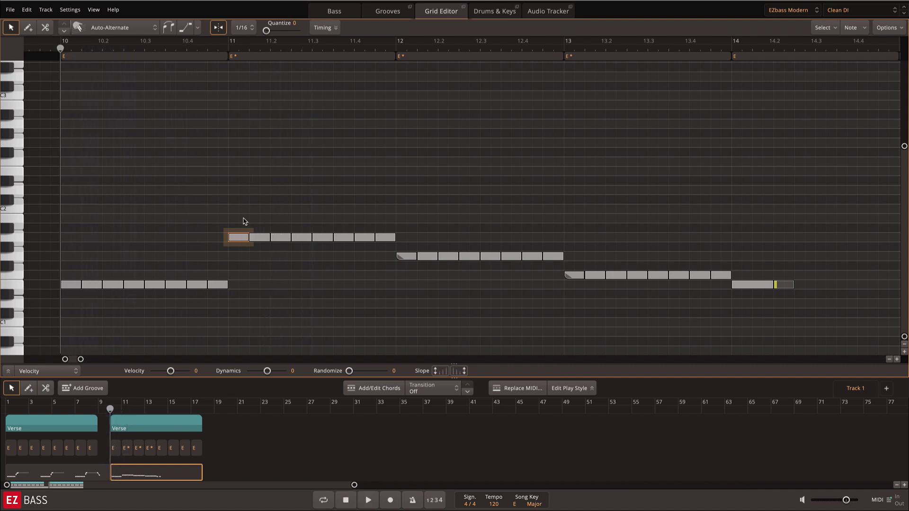
click(197, 28)
click(225, 120)
click(244, 156)
key(space)
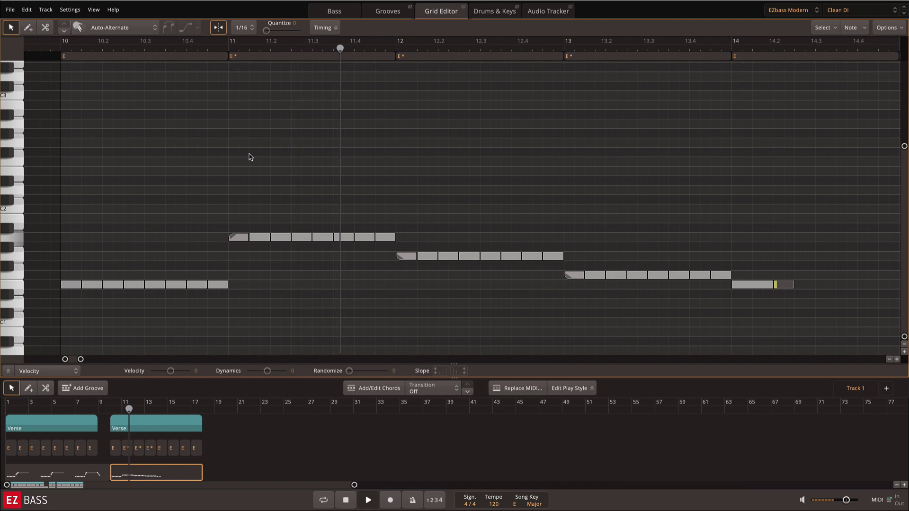
key(space)
- Add a slide from C2 into the start of the long note before bar 8, playing it before and after
key(space)
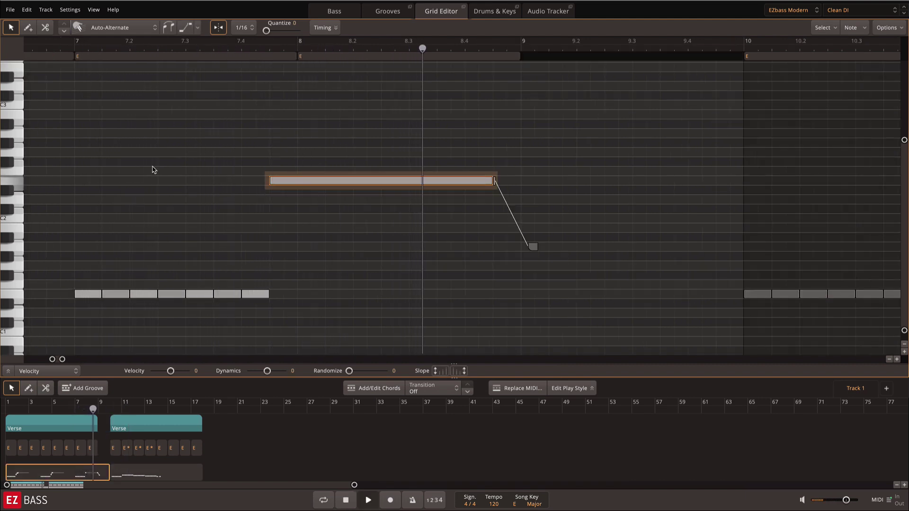
key(space)
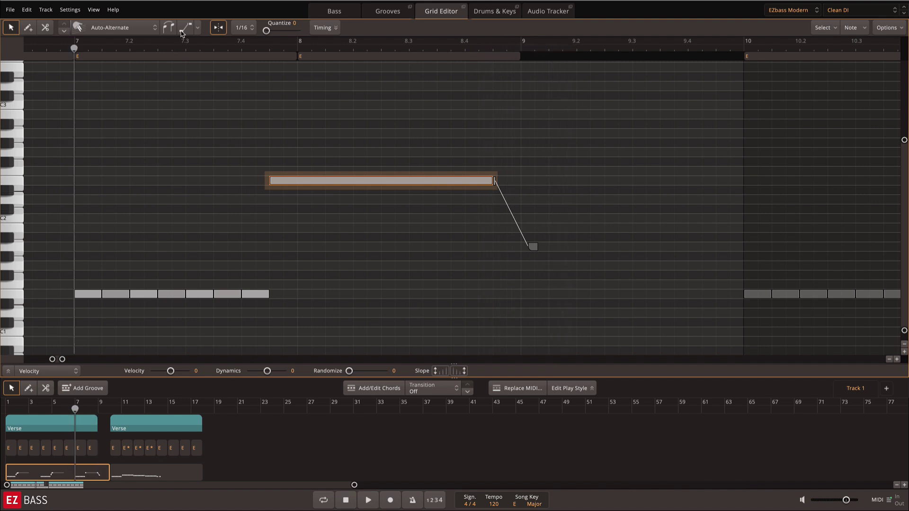
click(198, 27)
click(268, 84)
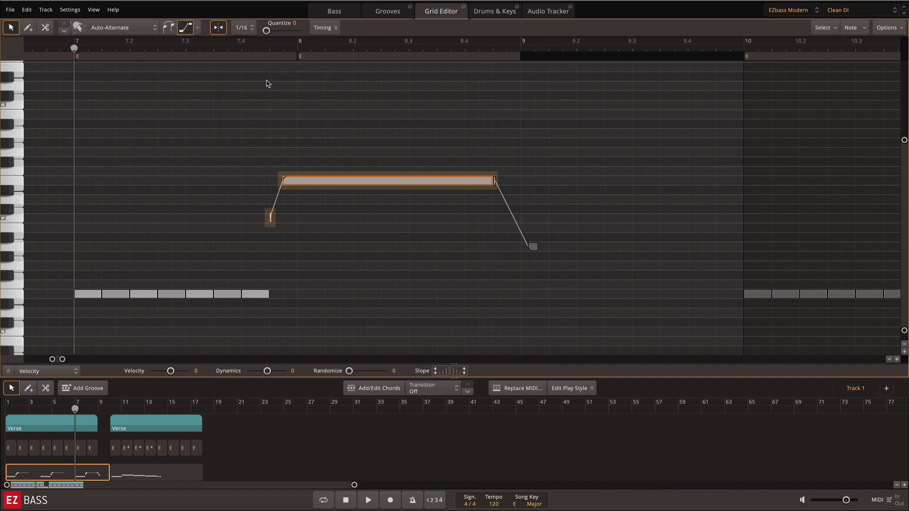
key(space)
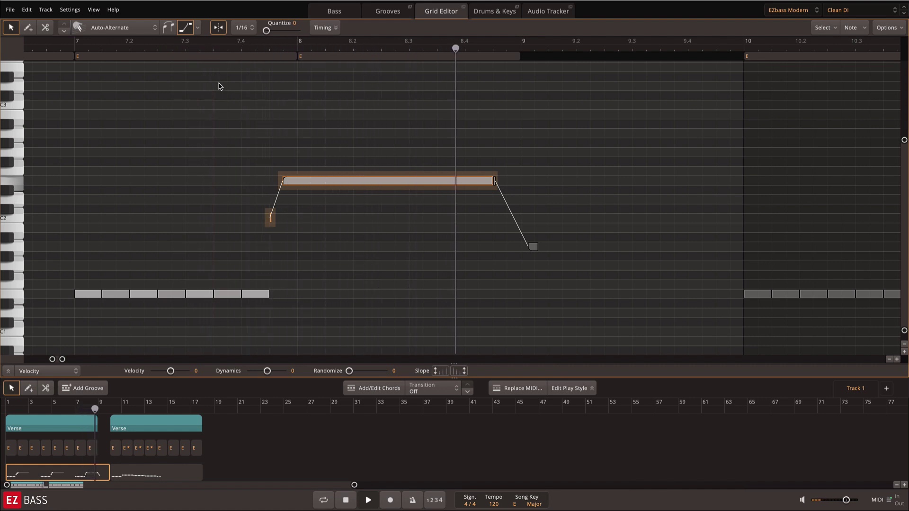
key(space)
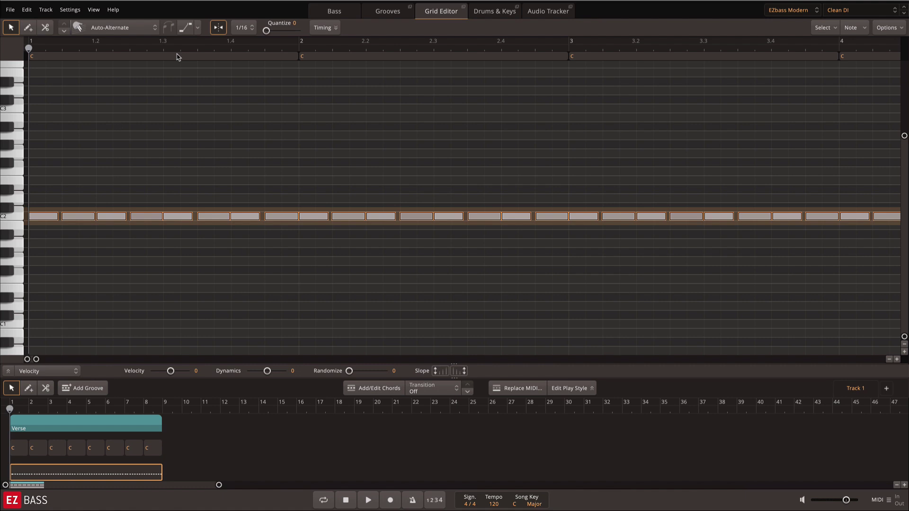
- Set the grid resolution to 1/8 and quantize the selected C2 notes to 100
click(221, 32)
click(253, 31)
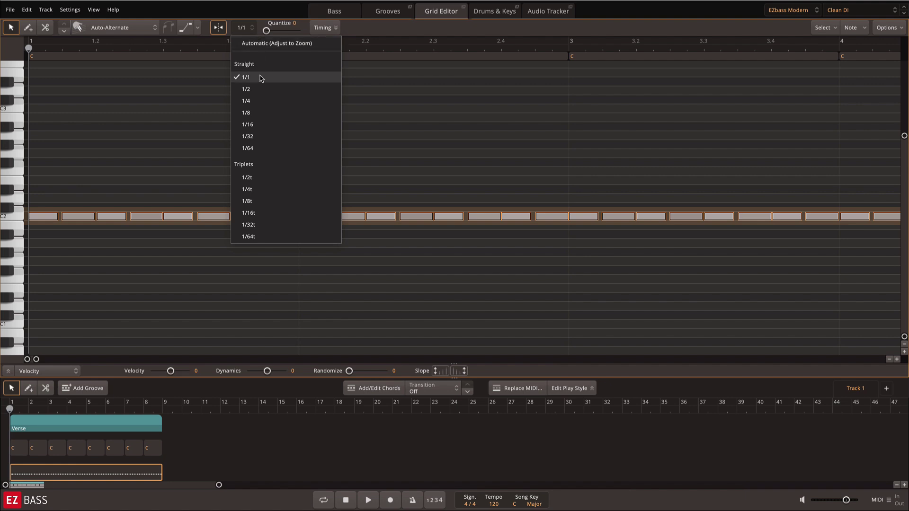
click(263, 114)
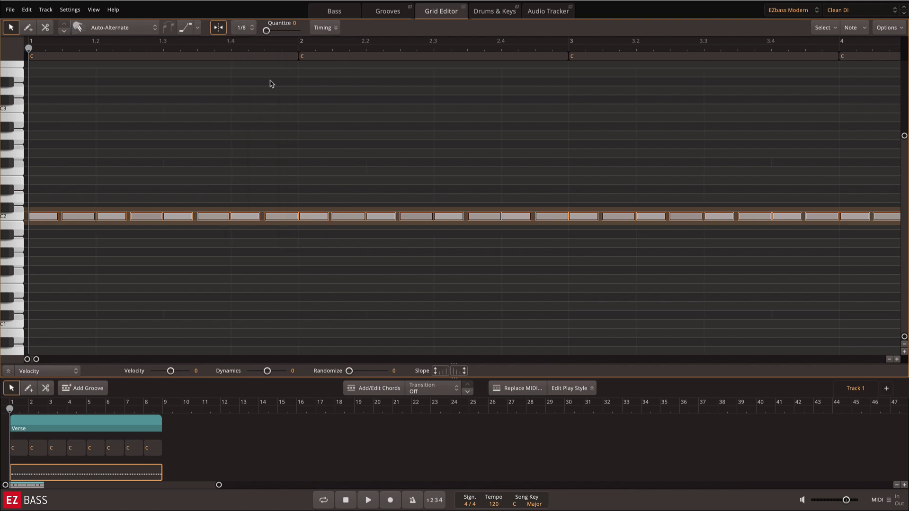
drag(268, 32, 312, 32)
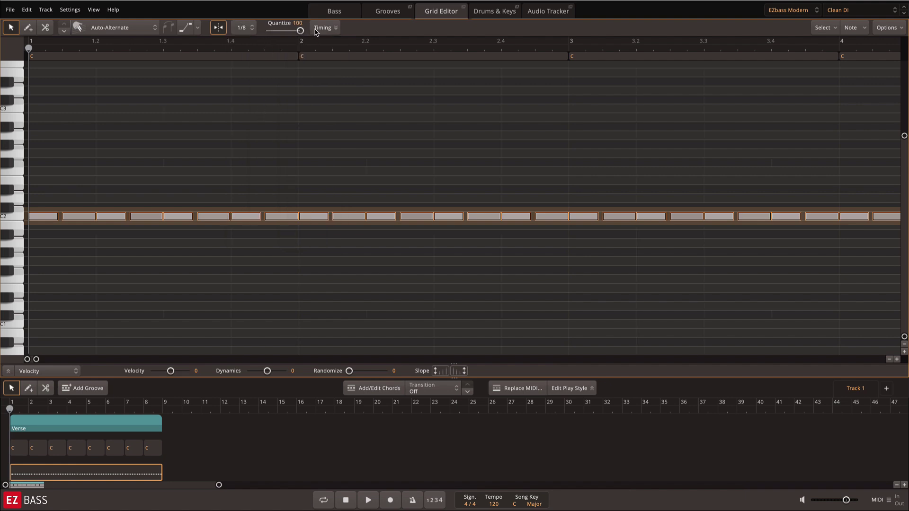
- Set the selected C2 notes' timing length to 73 and nudge them forward to 5
click(331, 28)
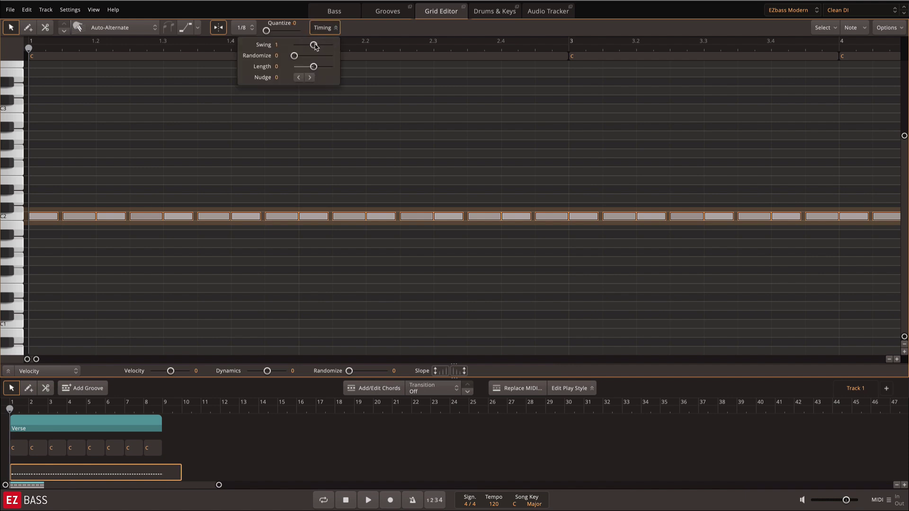
drag(314, 46, 327, 67)
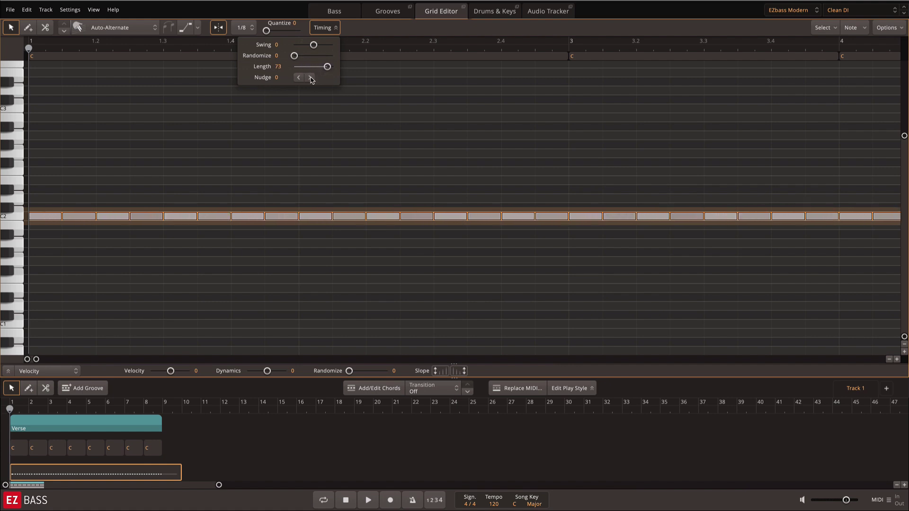
click(311, 78)
click(311, 78)
click(311, 78)
click(312, 78)
click(312, 78)
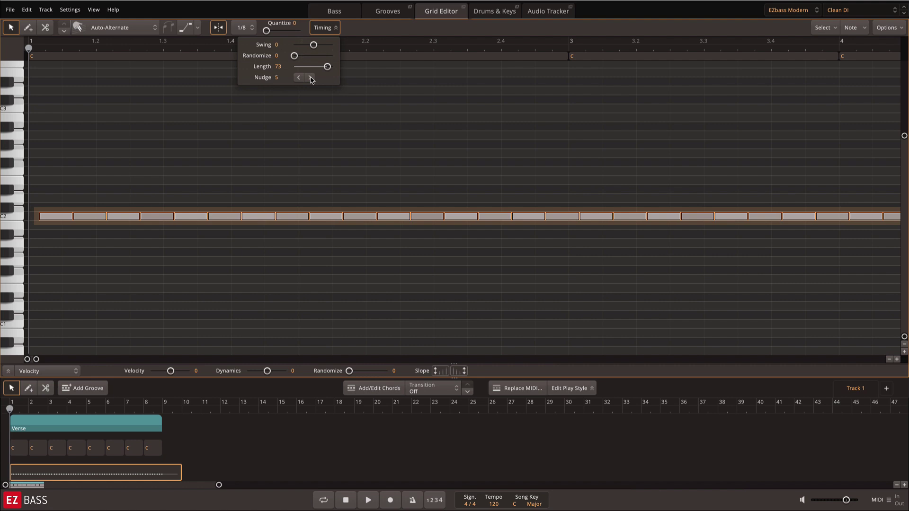
- Select the verse's notes that fall on the 1/4 resolution
click(832, 27)
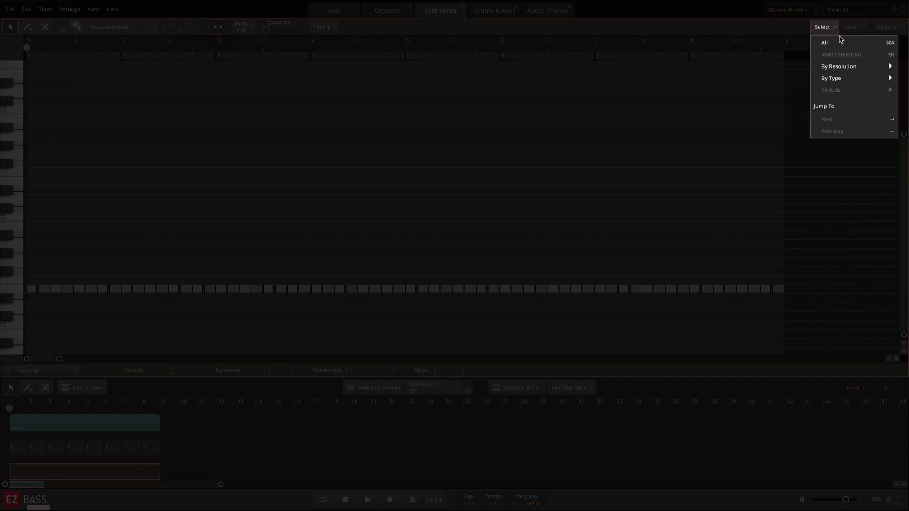
mouse_move(850, 67)
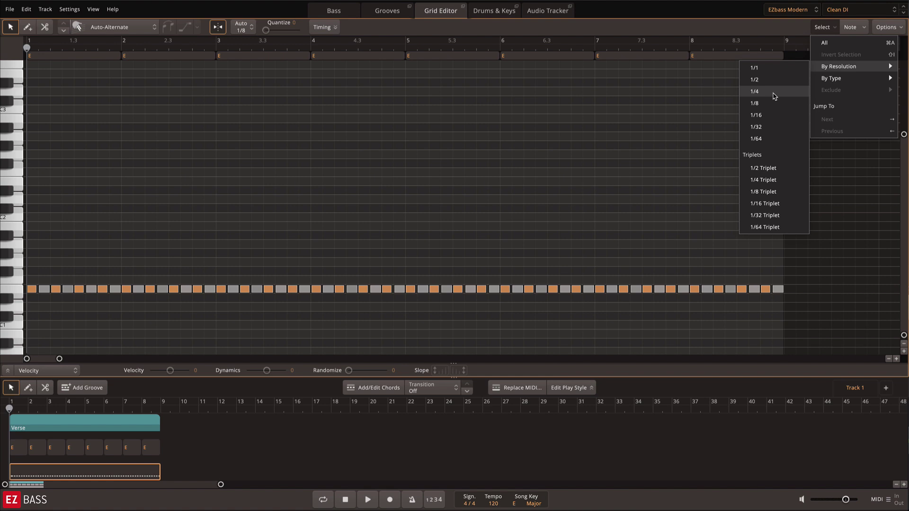
mouse_move(824, 78)
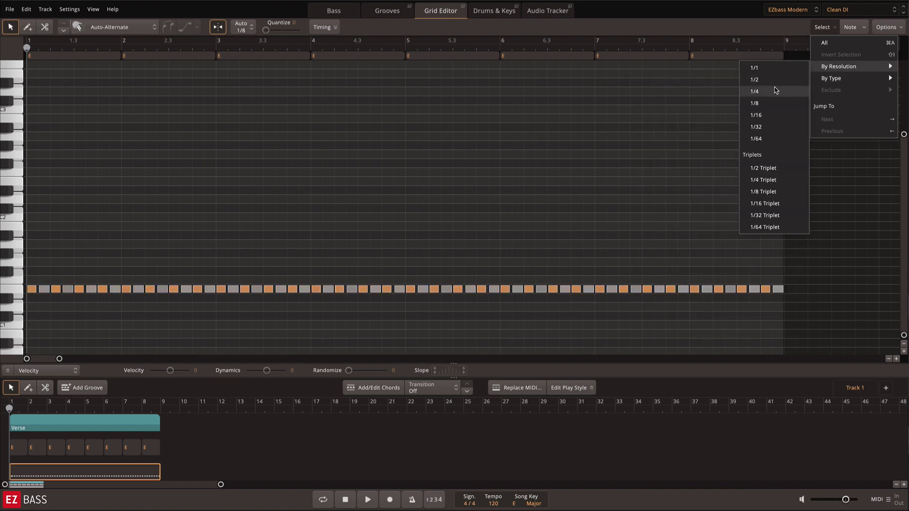
click(760, 91)
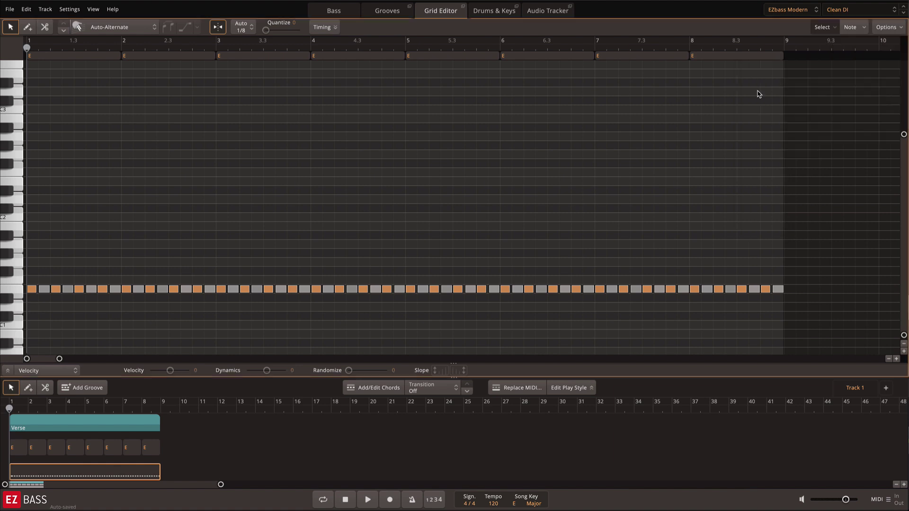
- Exclude the 1/2 offbeats from the verse note selection and assign the Middle Finger articulation to the remaining selected notes
click(829, 27)
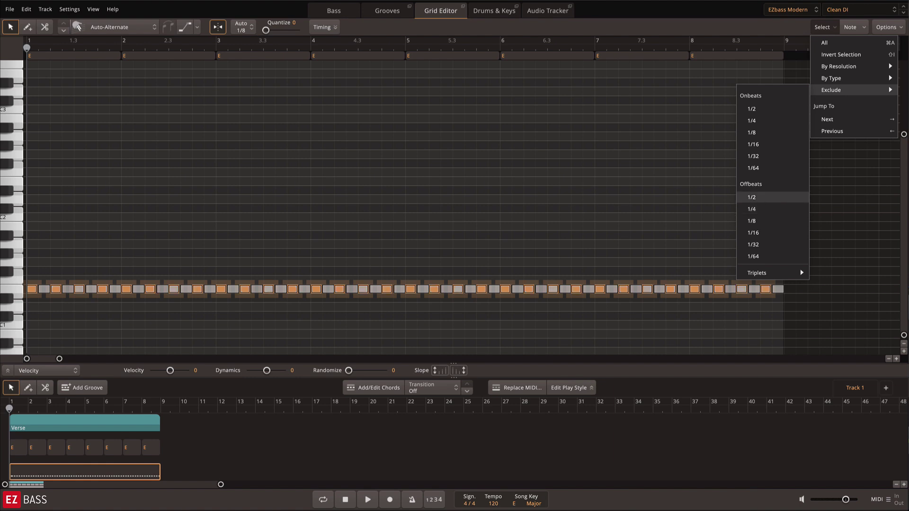
click(755, 197)
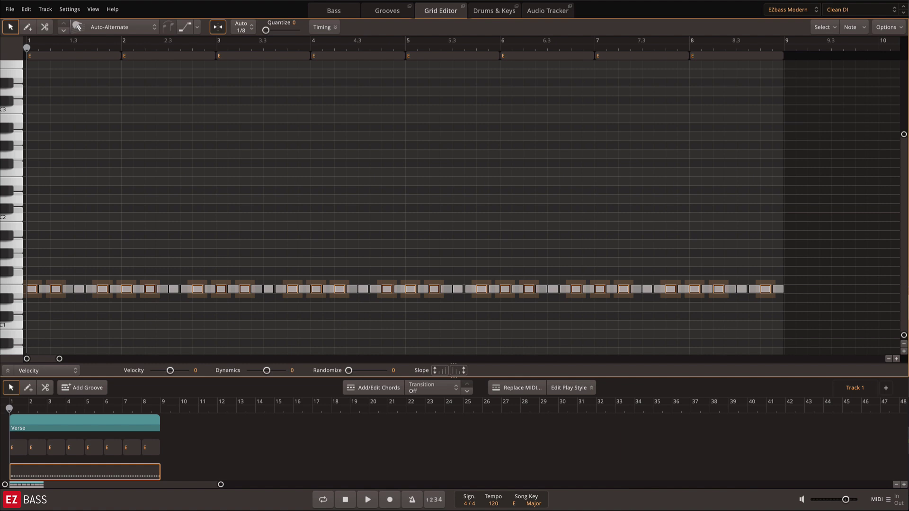
right_click(342, 290)
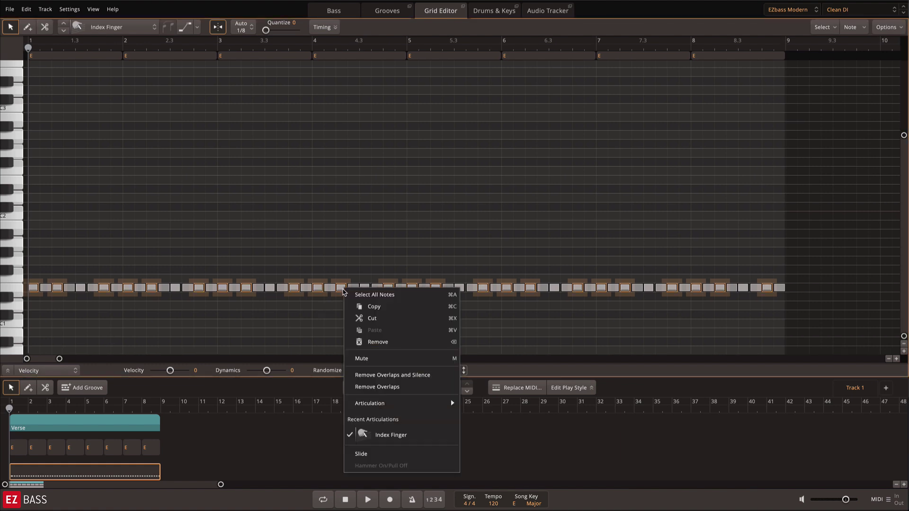
mouse_move(376, 404)
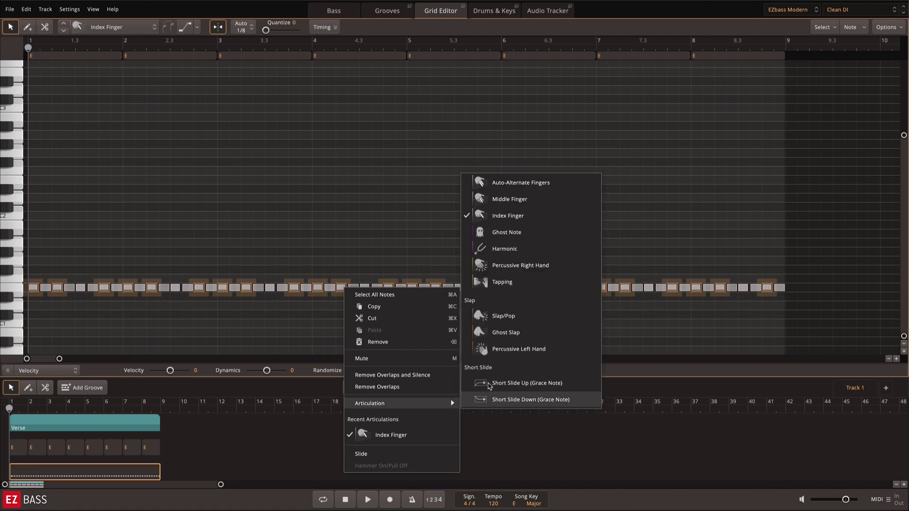
click(507, 199)
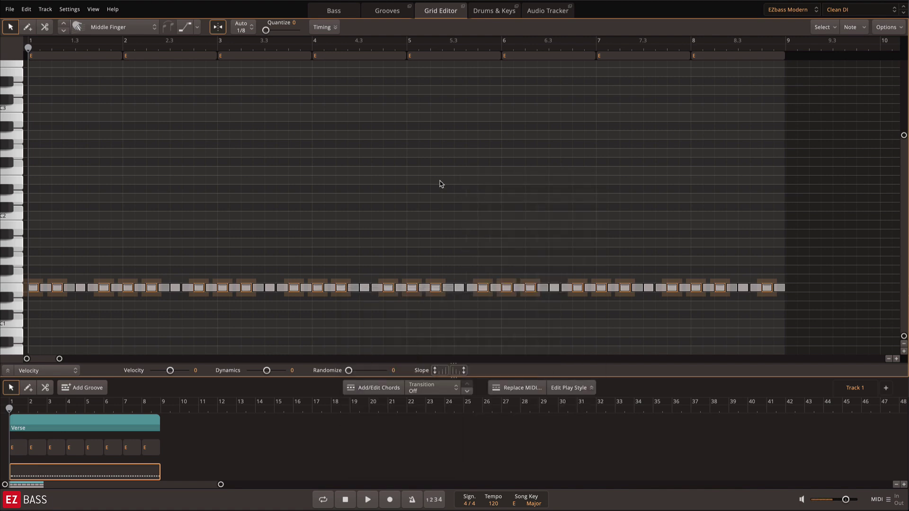
- Set the timing length of the selected verse notes to -46 and clear the selection
click(322, 27)
drag(313, 66, 305, 69)
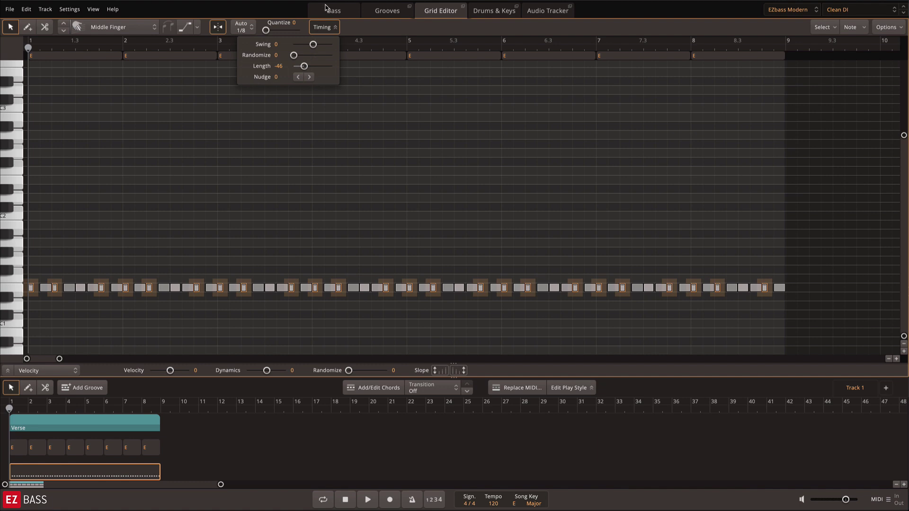
click(327, 27)
click(376, 74)
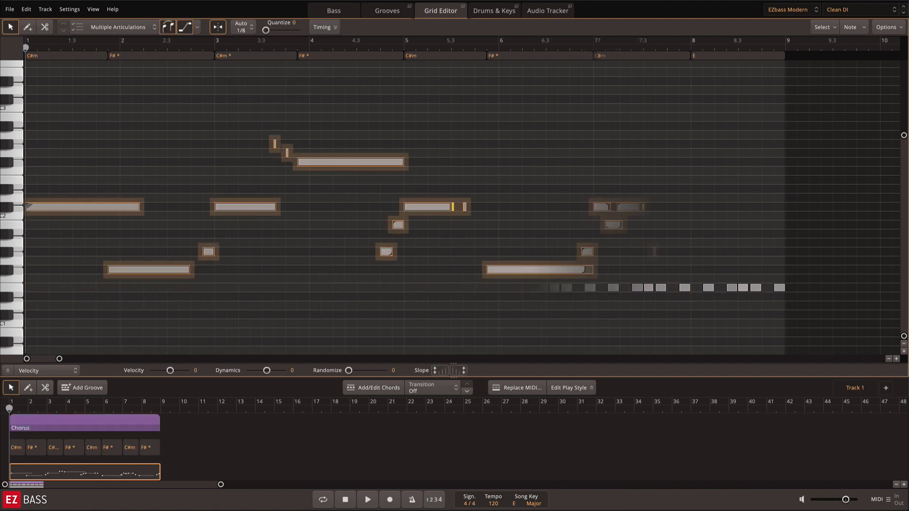
- Remove overlaps and silence from the selected chorus notes, apply Remove Overlaps as well, and clear the selection
click(851, 27)
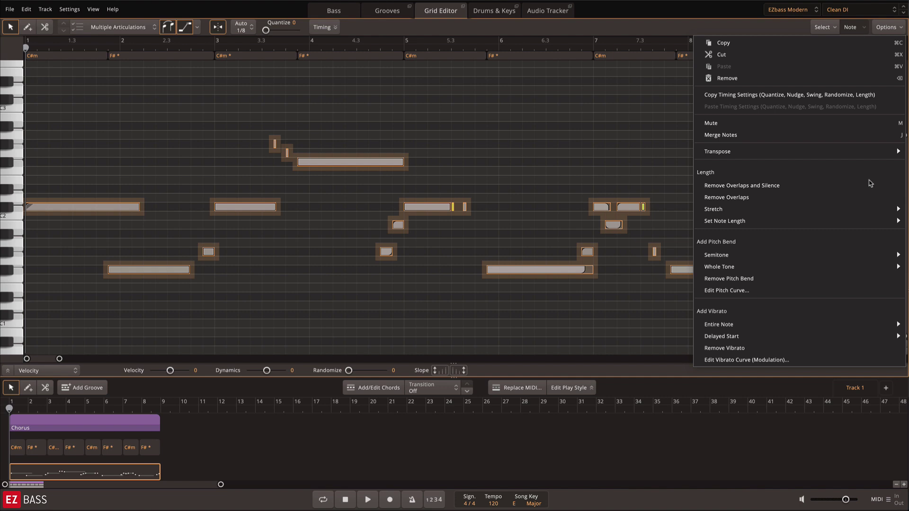
click(856, 188)
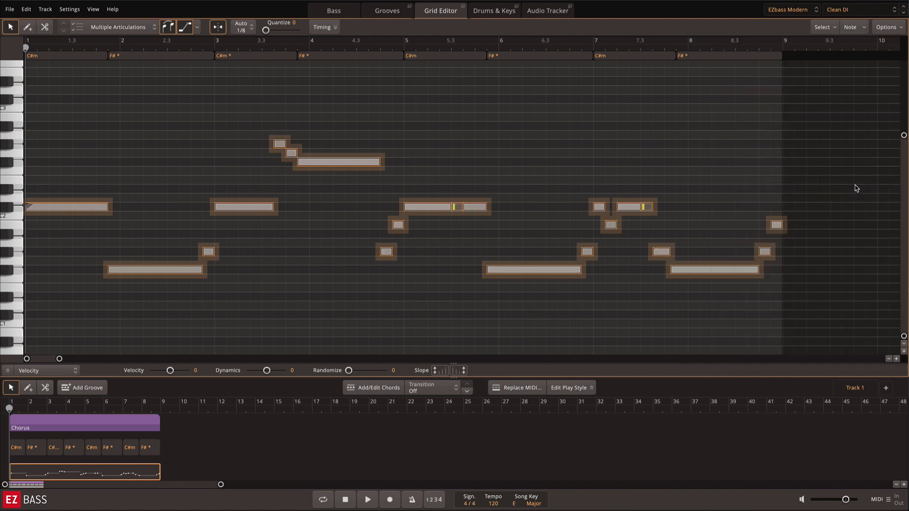
click(860, 27)
click(792, 197)
click(722, 168)
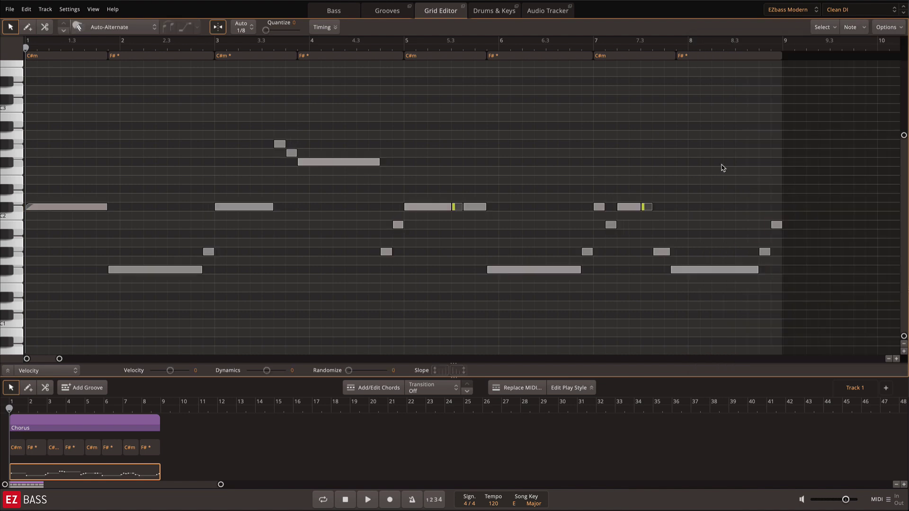
- Select all the chorus notes and stretch them by 2/3x (4/4 -> 6/8)
key(super+a)
click(851, 27)
mouse_move(843, 209)
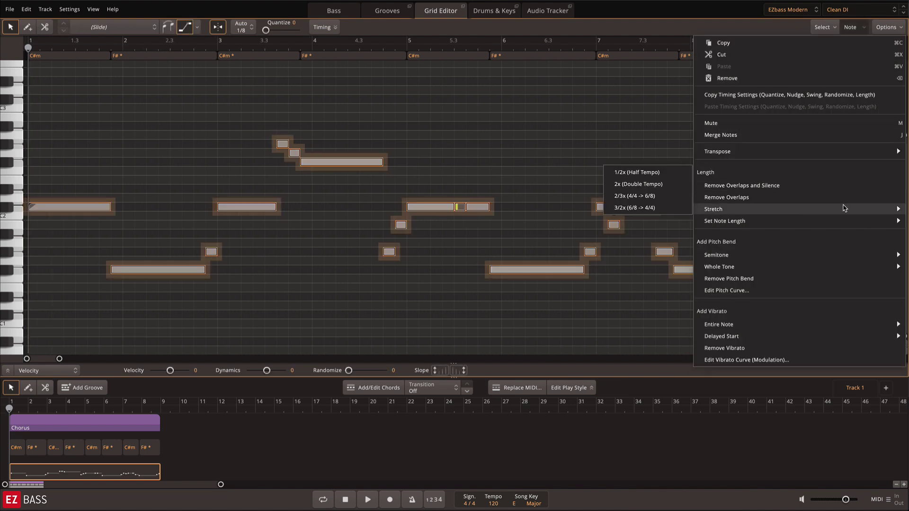
click(662, 200)
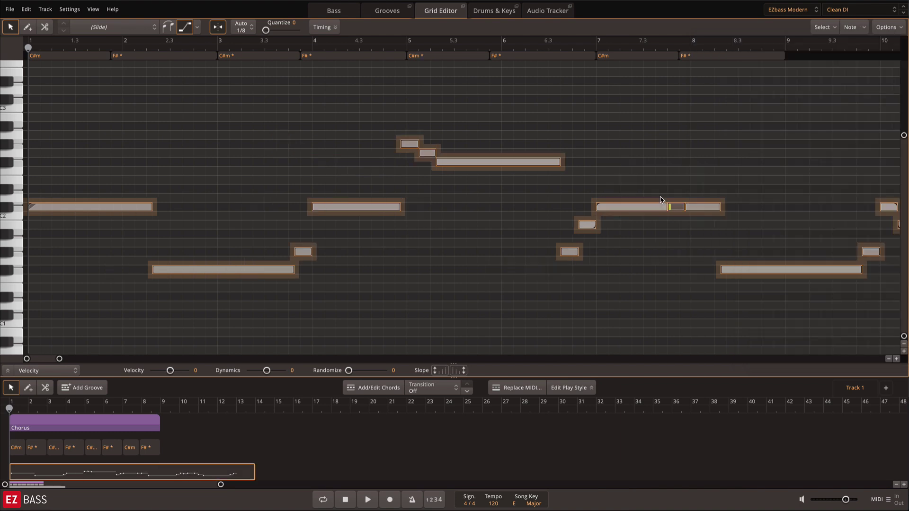
- Set the note length of the selected chorus notes to straight 1/4
right_click(713, 198)
mouse_move(810, 220)
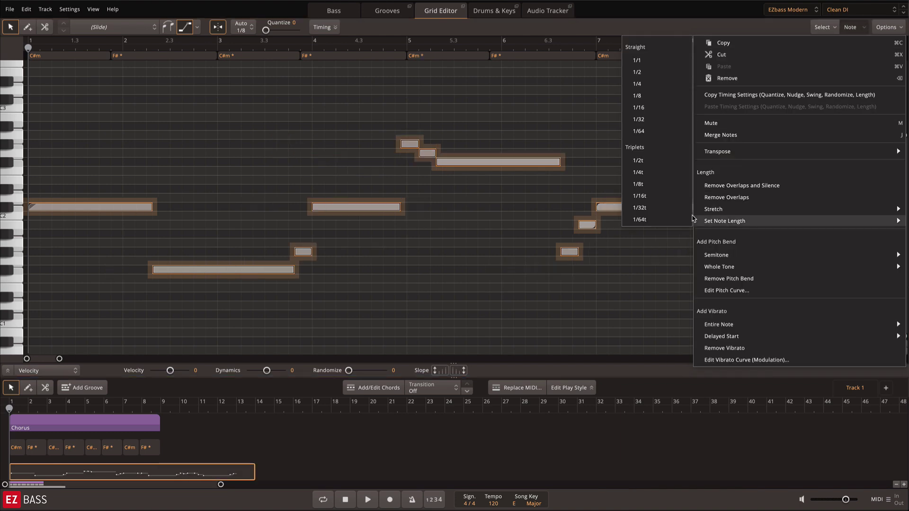
click(645, 84)
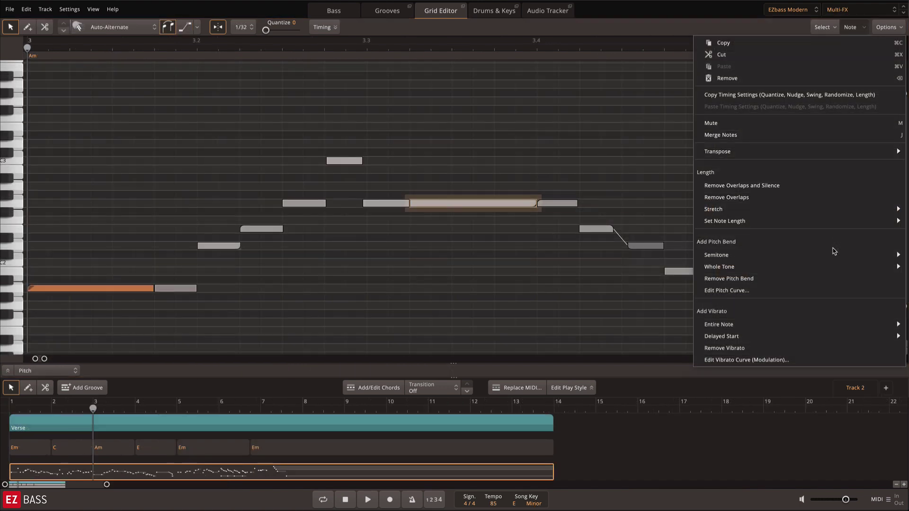
- Add a fast whole-tone pitch bend to the selected long note between 3.3 and 3.4
mouse_move(833, 254)
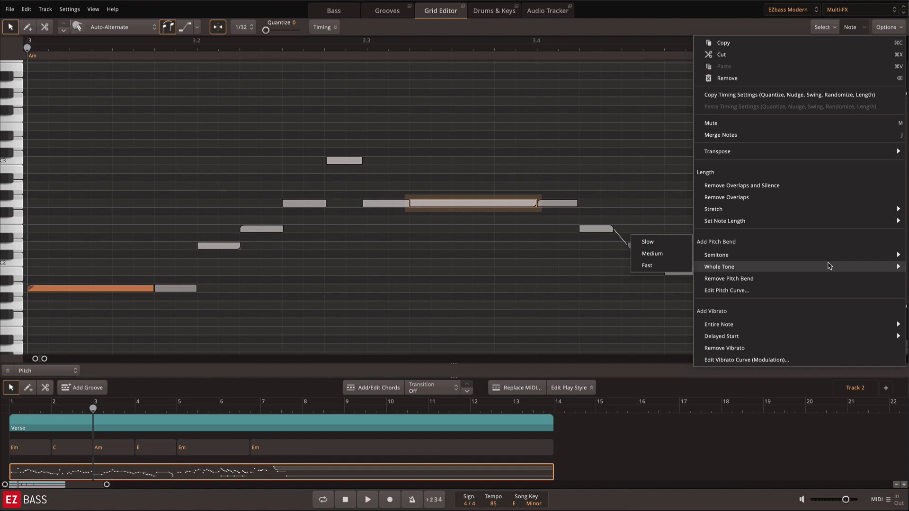
click(670, 267)
- Edit the long note's pitch curve by moving the bend's peak earlier, and play back the passage
click(864, 28)
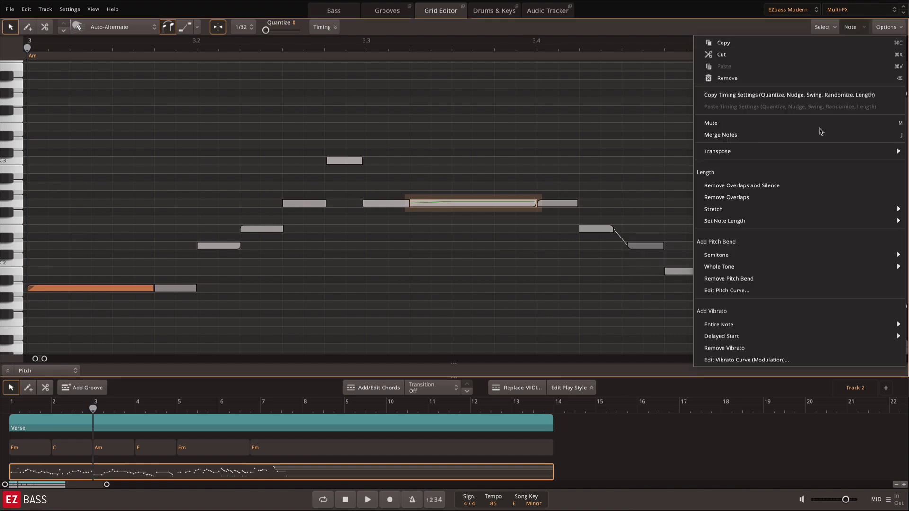
click(752, 292)
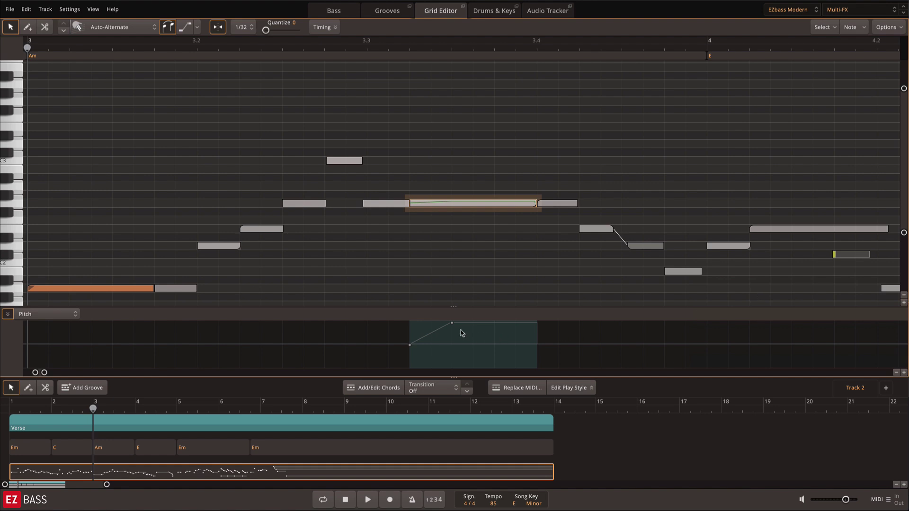
drag(452, 324, 434, 321)
key(space)
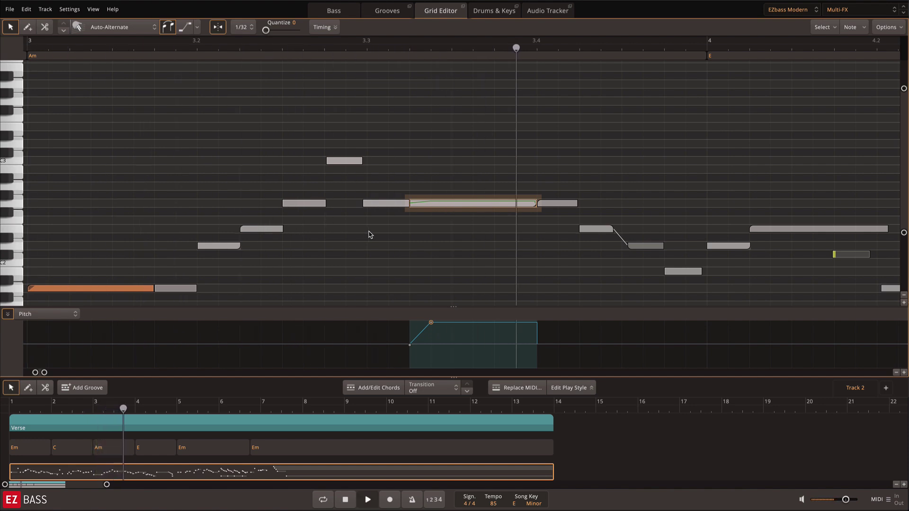
key(space)
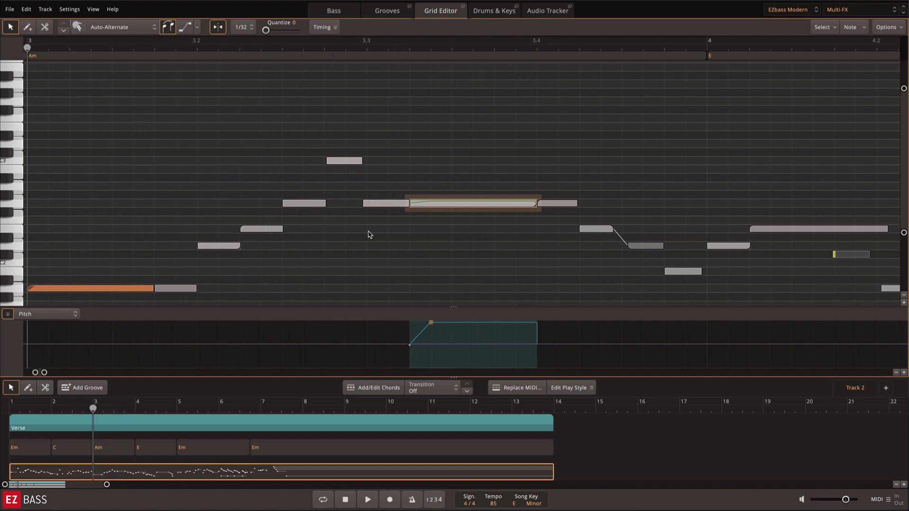
- Check the pitch curves of the notes following the bend and raise the curve of the short note just before bar 4
click(562, 205)
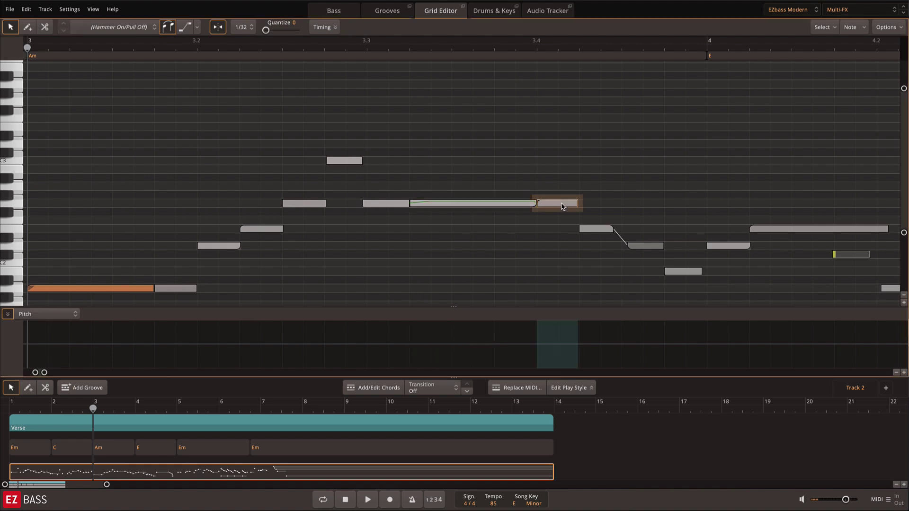
click(597, 231)
click(646, 246)
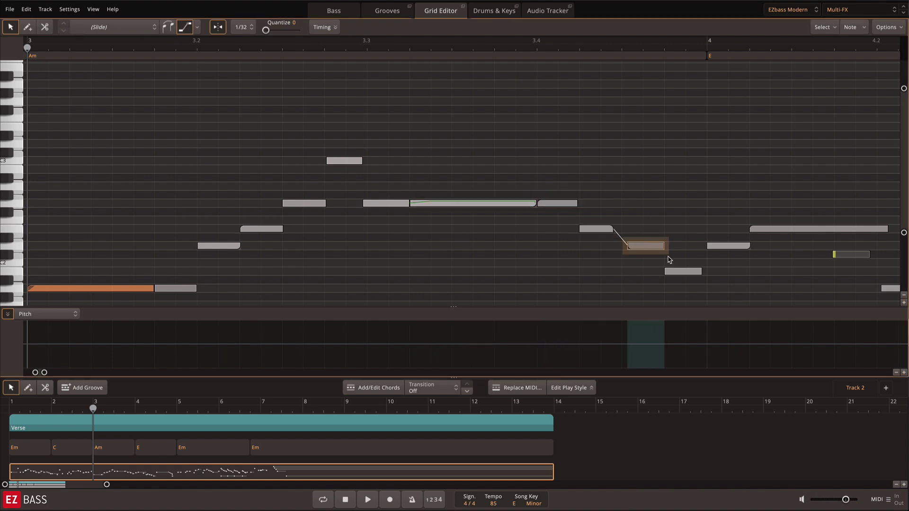
click(681, 273)
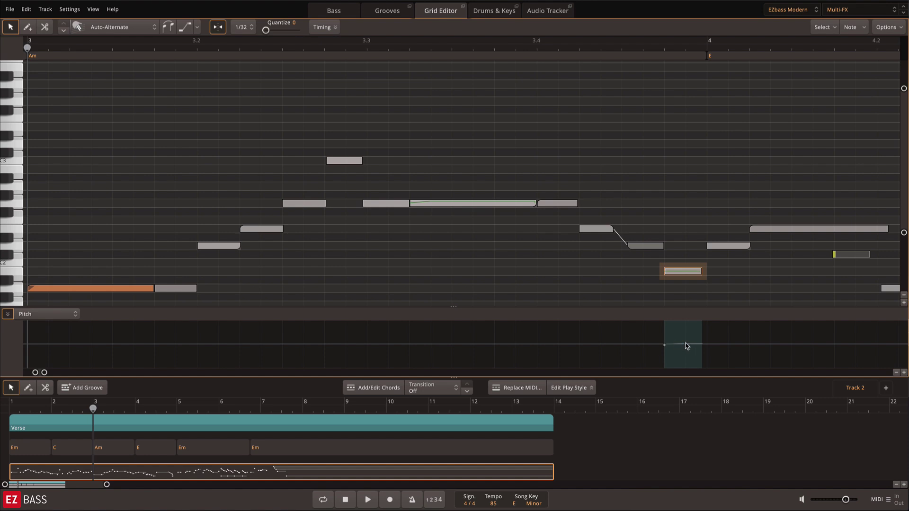
mouse_move(686, 346)
mouse_down()
mouse_move(685, 329)
mouse_move(687, 357)
mouse_move(685, 337)
mouse_up()
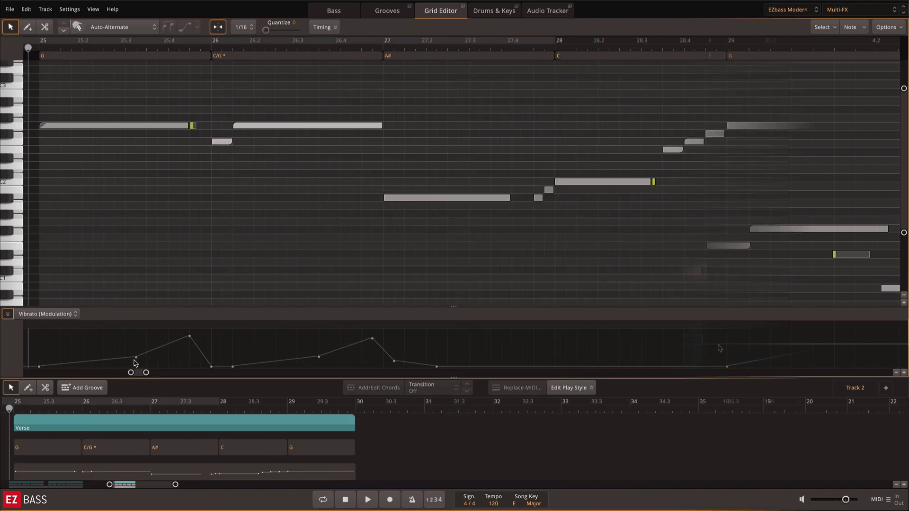
- Raise the Vibrato (Modulation) curve point in bar 25, adjust the point at bar 26, and play back the result
mouse_move(135, 353)
mouse_down()
mouse_move(135, 342)
mouse_move(136, 352)
mouse_up()
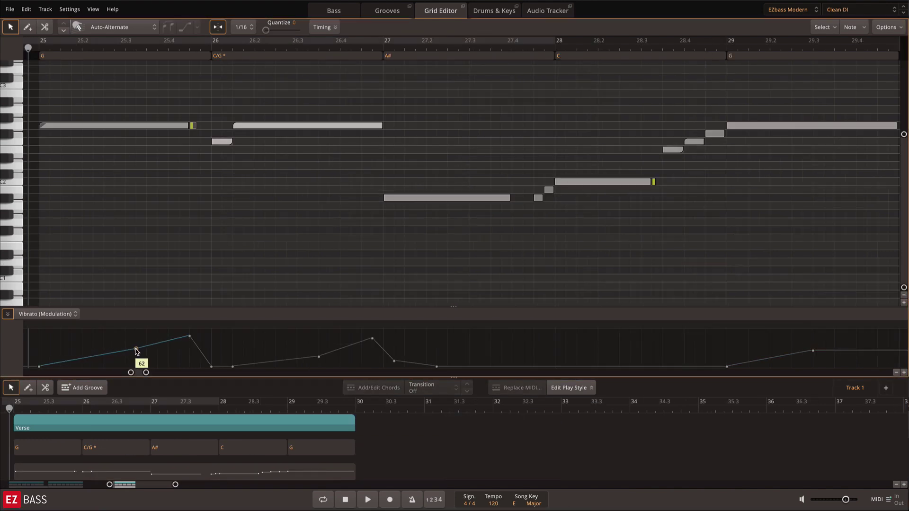
mouse_move(213, 363)
mouse_down()
mouse_move(224, 363)
mouse_move(215, 369)
mouse_up()
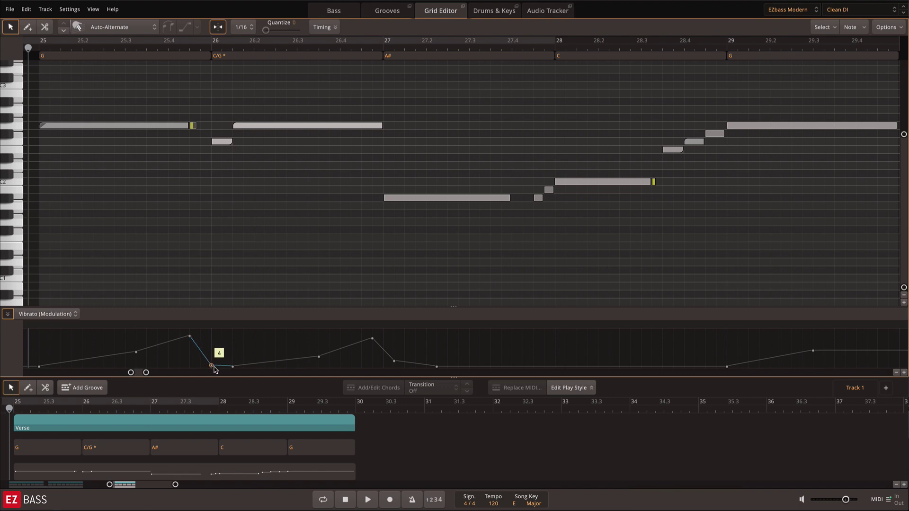
key(space)
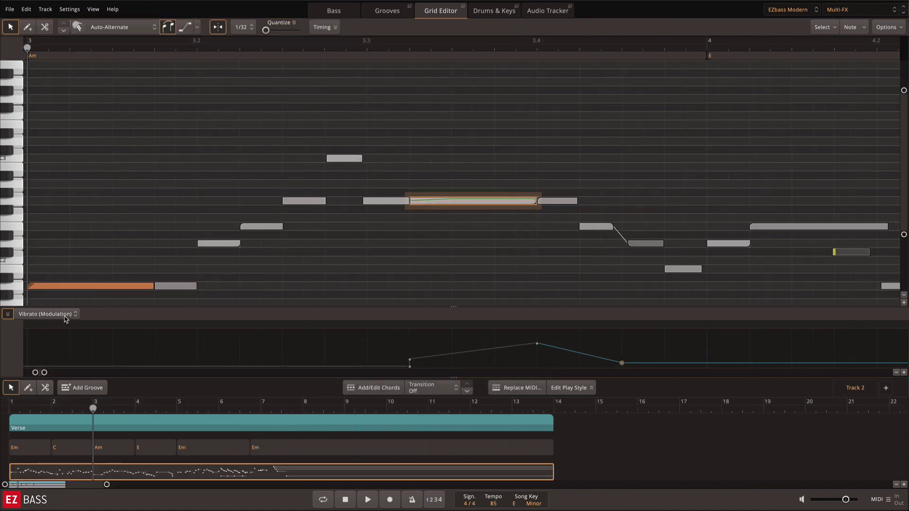
- Show the Velocity lane for the Track 2 verse and lower the velocity of a single note in bar 3
click(66, 314)
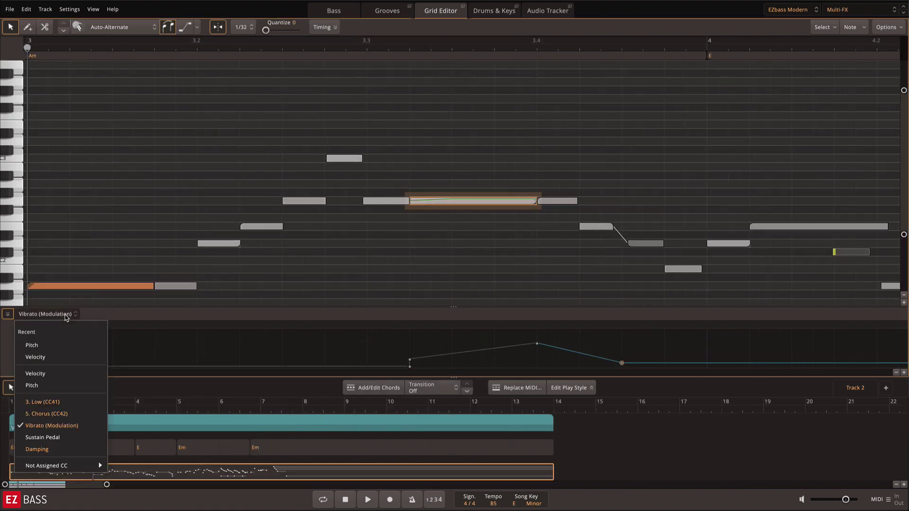
click(60, 375)
scroll(187, 361, down, 5)
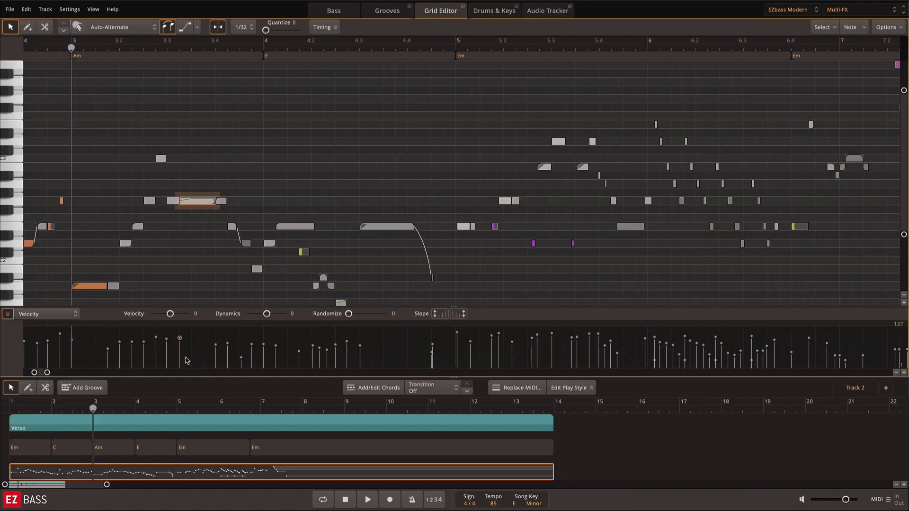
drag(134, 337, 137, 346)
- Select all notes, set their Velocity to -5 and Dynamics to 19, and adjust the velocity randomization
key(ctrl+a)
mouse_move(266, 314)
mouse_down()
mouse_move(275, 313)
mouse_move(259, 316)
mouse_move(271, 317)
mouse_up()
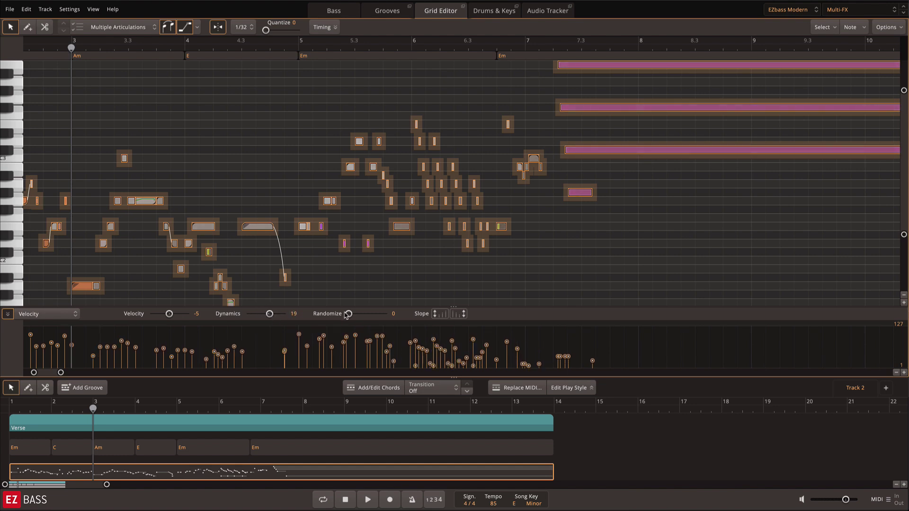
mouse_move(349, 314)
mouse_down()
mouse_move(368, 313)
mouse_move(331, 312)
mouse_up()
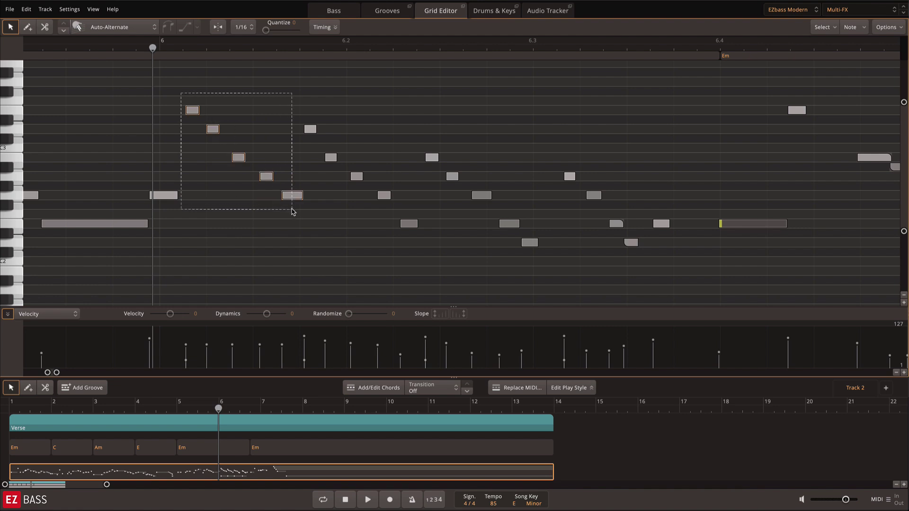
- Select the five descending notes just after the start of bar 6 and slope their velocities, raising the start and lowering the end
drag(292, 209, 289, 211)
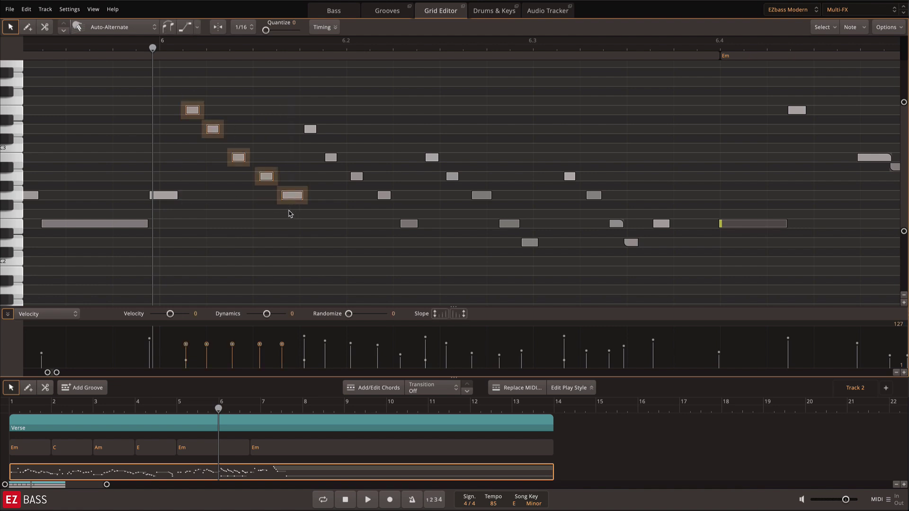
drag(435, 306, 438, 279)
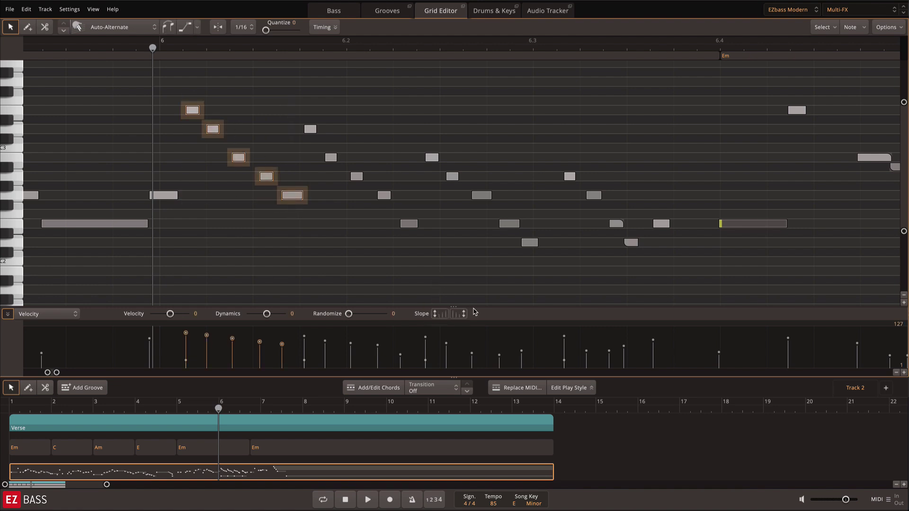
drag(455, 313, 456, 364)
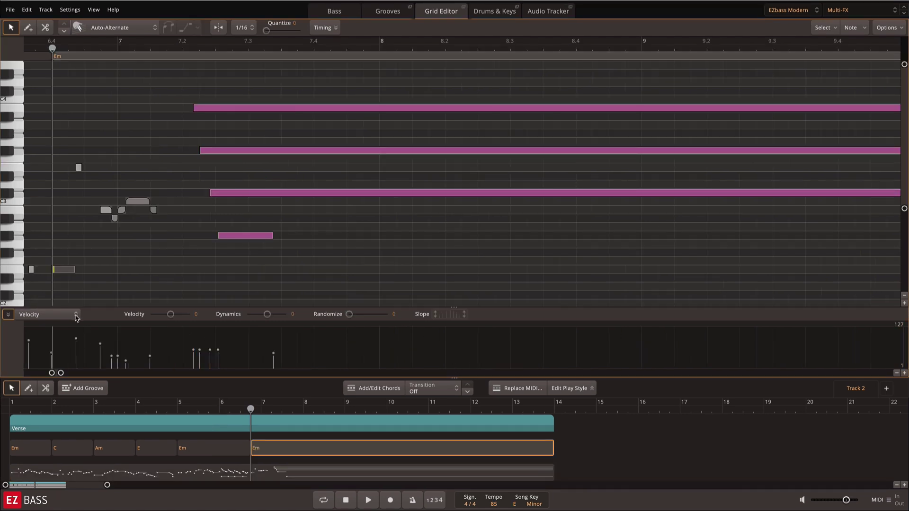
- Examine the automation lane's controller options, including the list of not-assigned CCs
click(74, 314)
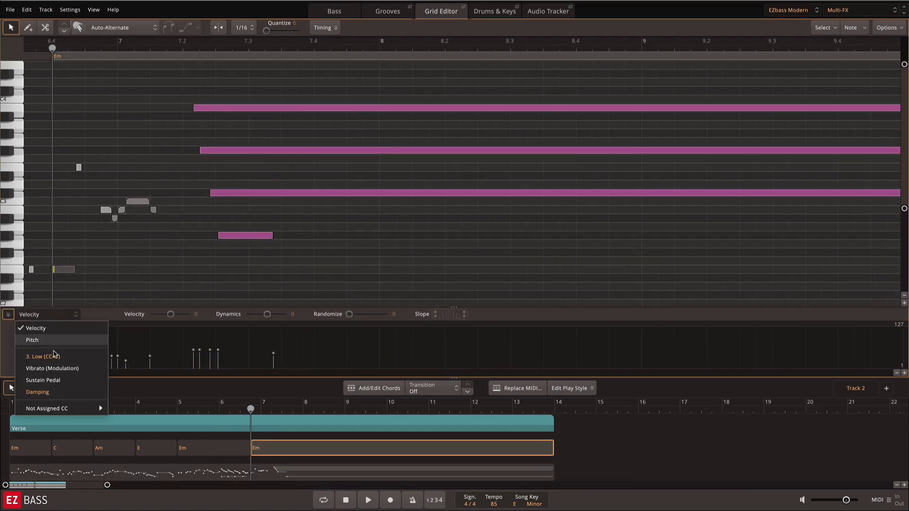
mouse_move(48, 408)
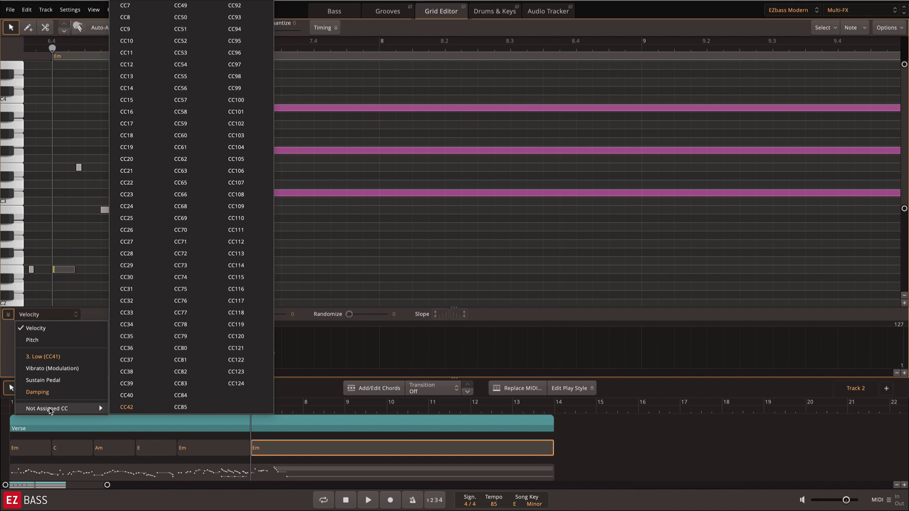
click(319, 354)
- Bind the bass's Chorus effect knob to CC42
click(331, 11)
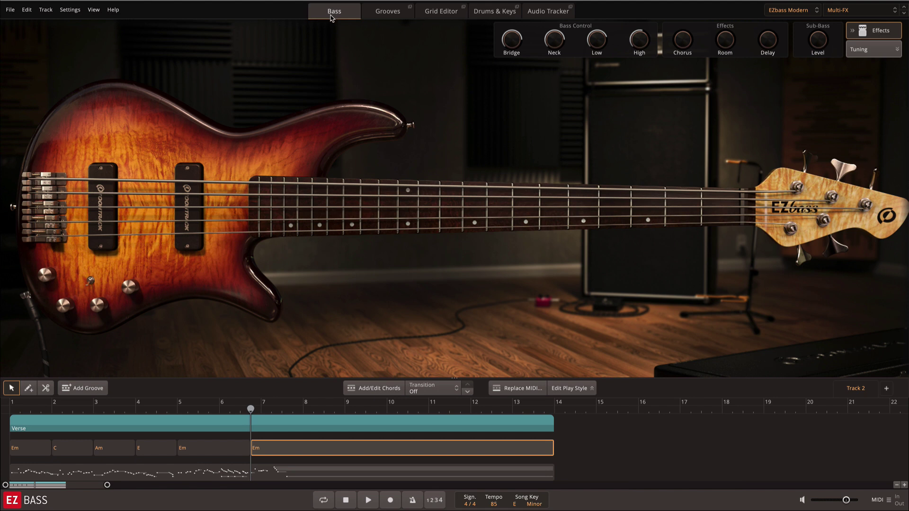
right_click(681, 41)
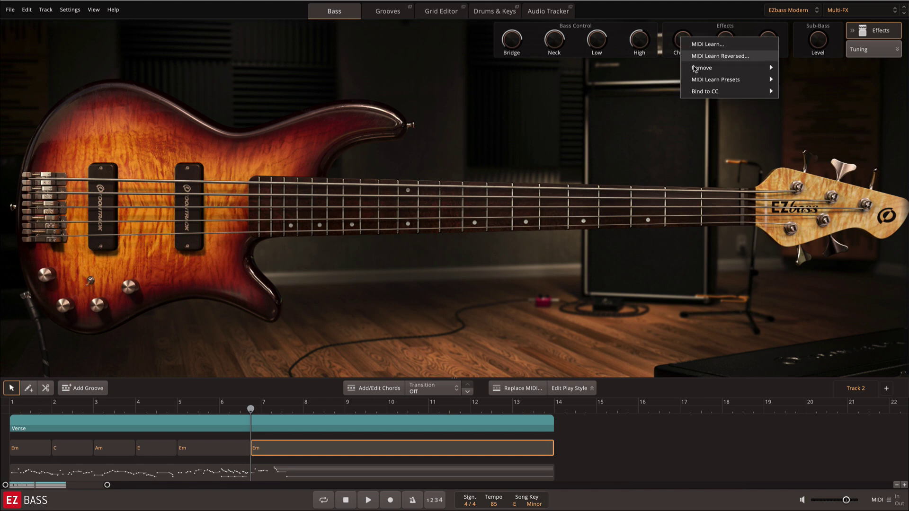
mouse_move(698, 91)
click(587, 24)
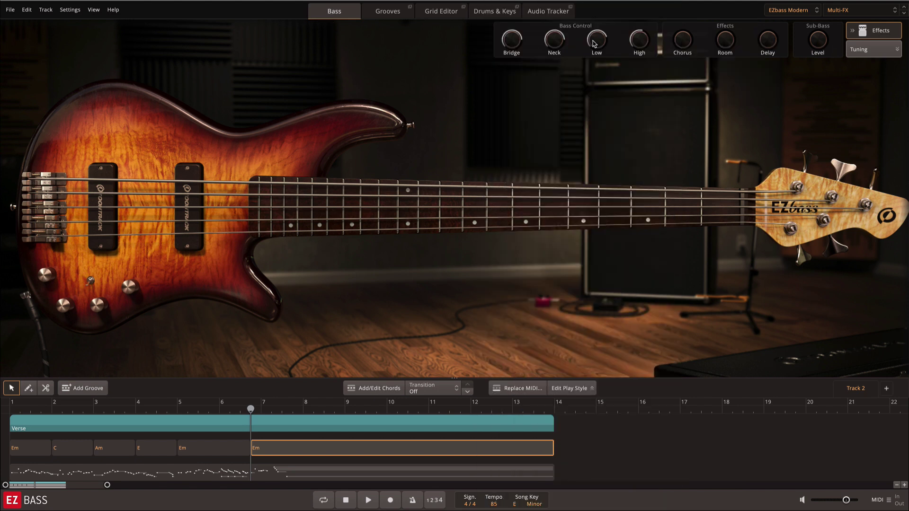
- Raise the Chorus (CC42) automation point between 8.2 and 8.3 in the Grid Editor, and play back while watching the bass's Chorus knob
click(443, 11)
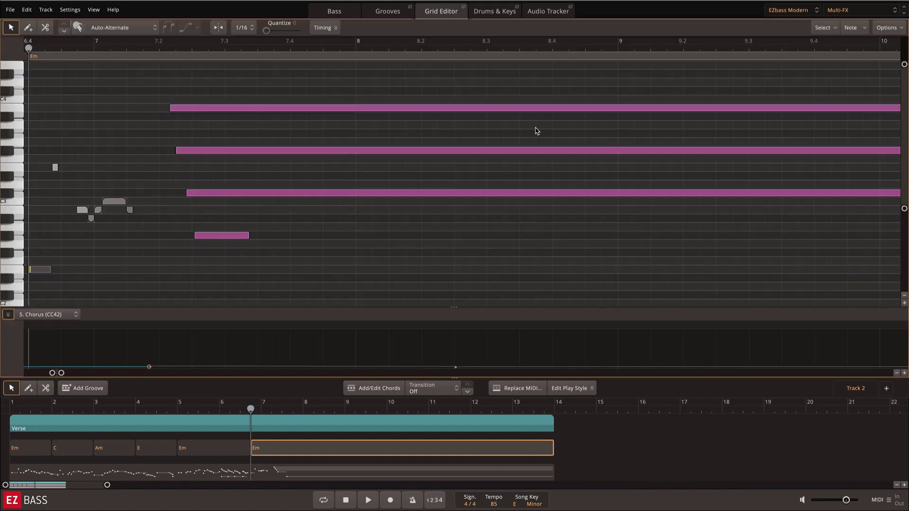
drag(458, 368, 460, 342)
key(space)
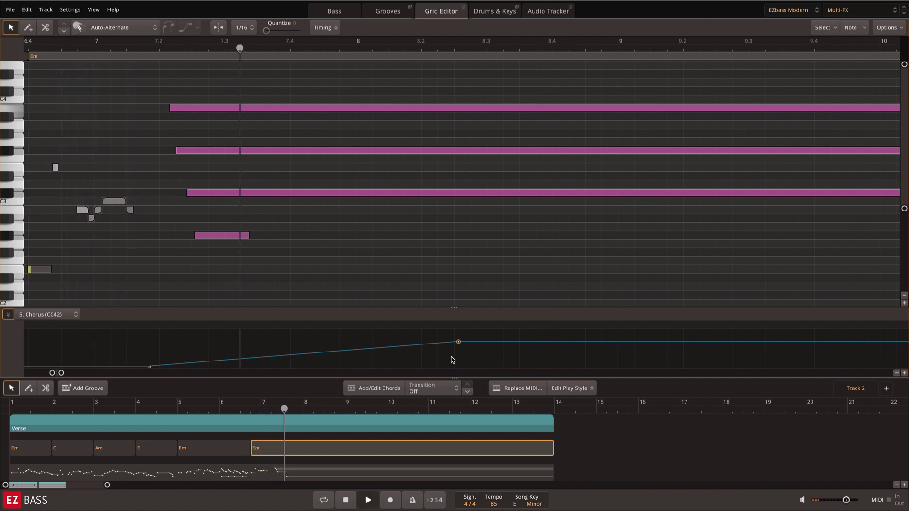
click(335, 11)
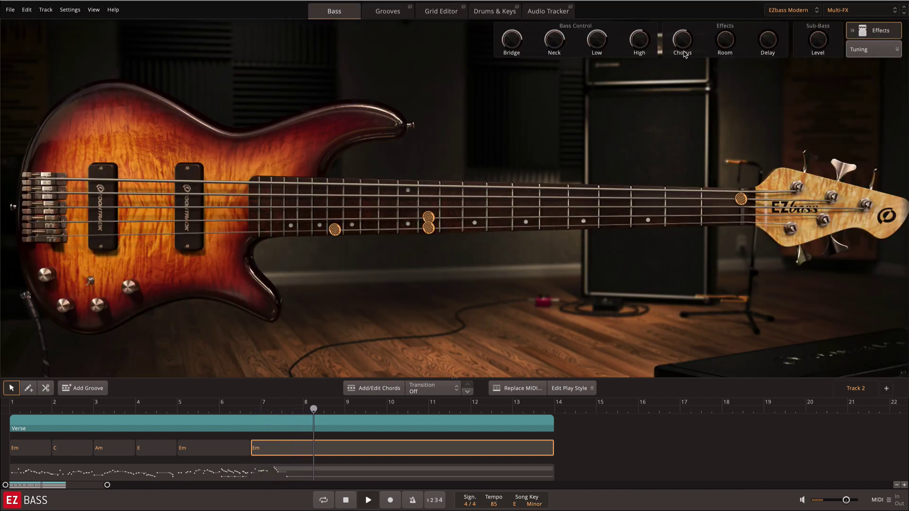